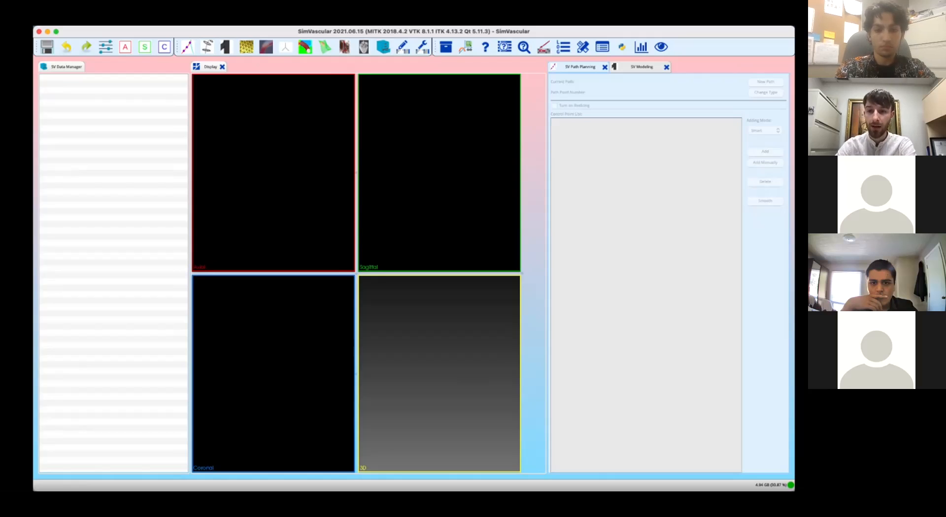
pyautogui.click(78, 21)
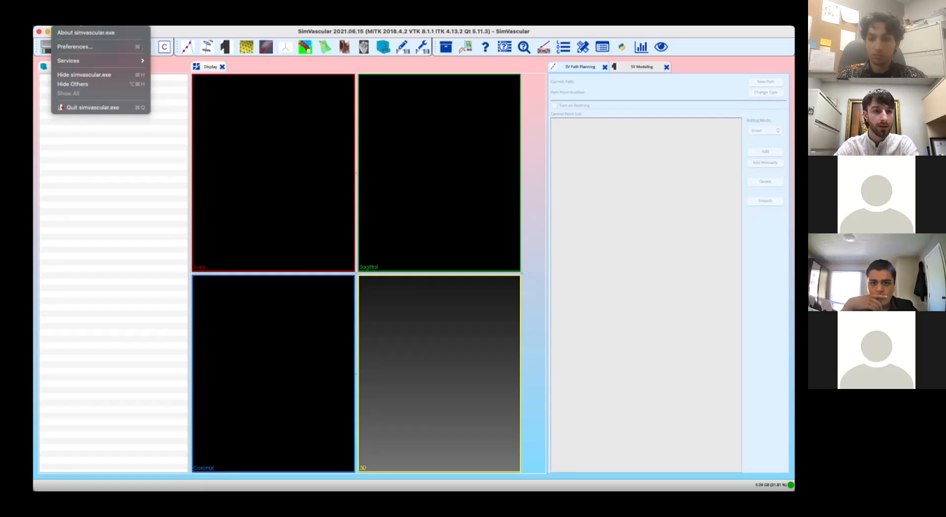
pyautogui.moveTo(102, 21)
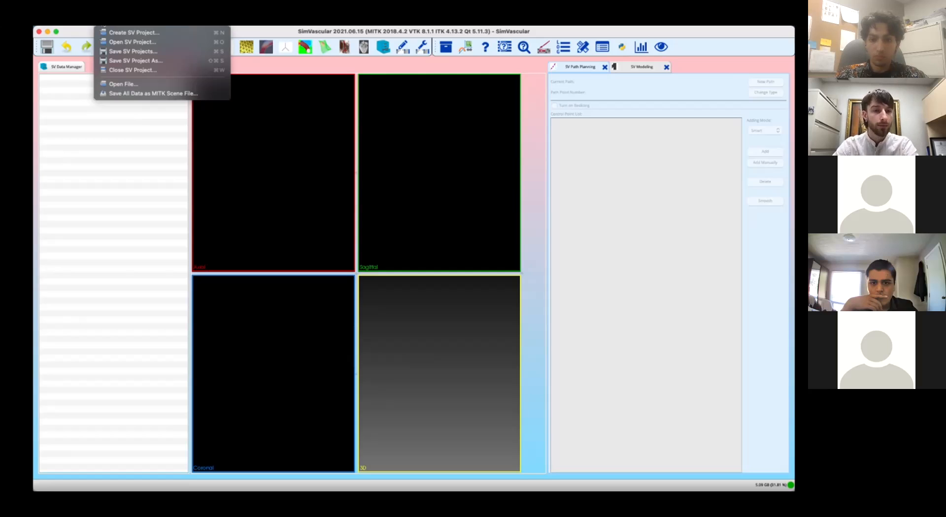
pyautogui.moveTo(116, 26)
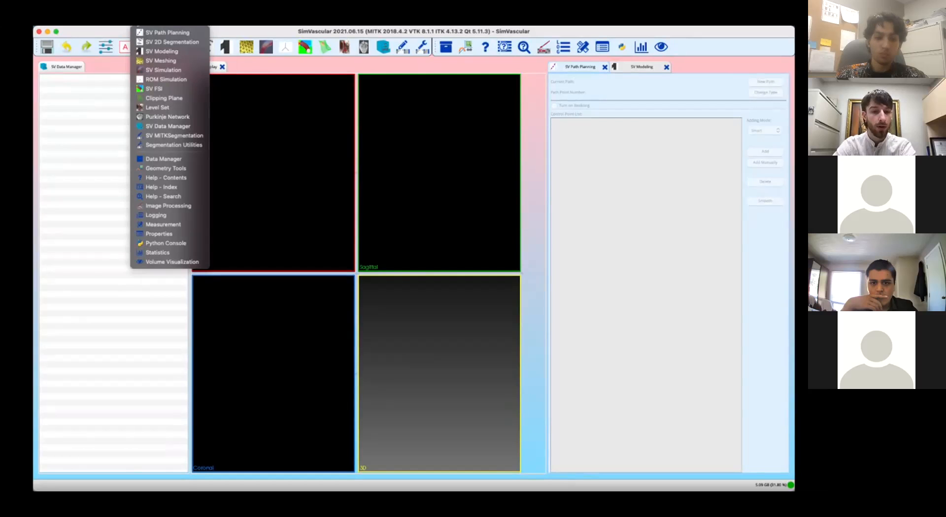
pyautogui.moveTo(165, 13)
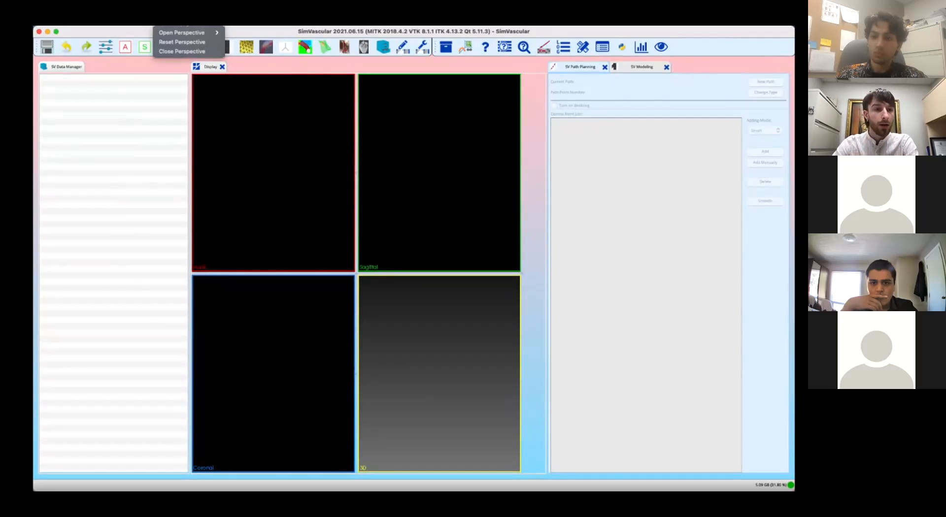
pyautogui.moveTo(193, 18)
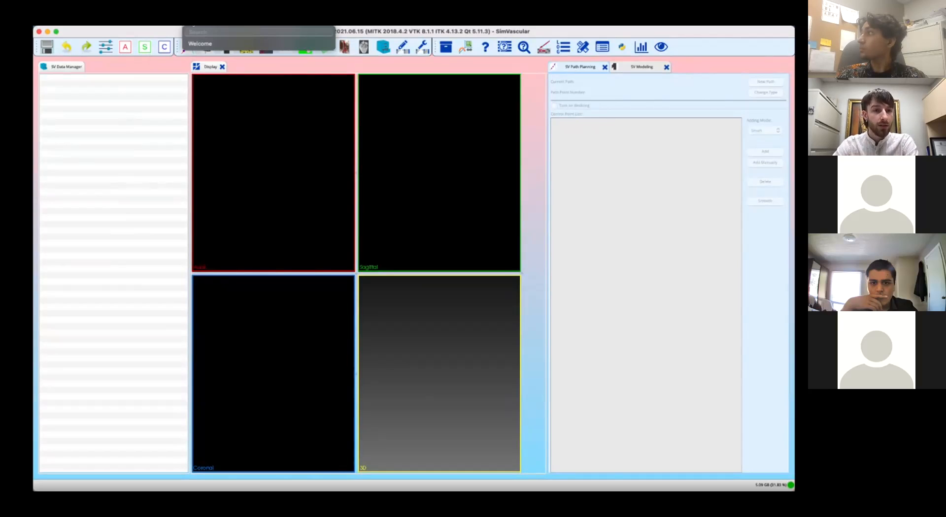
pyautogui.click(214, 23)
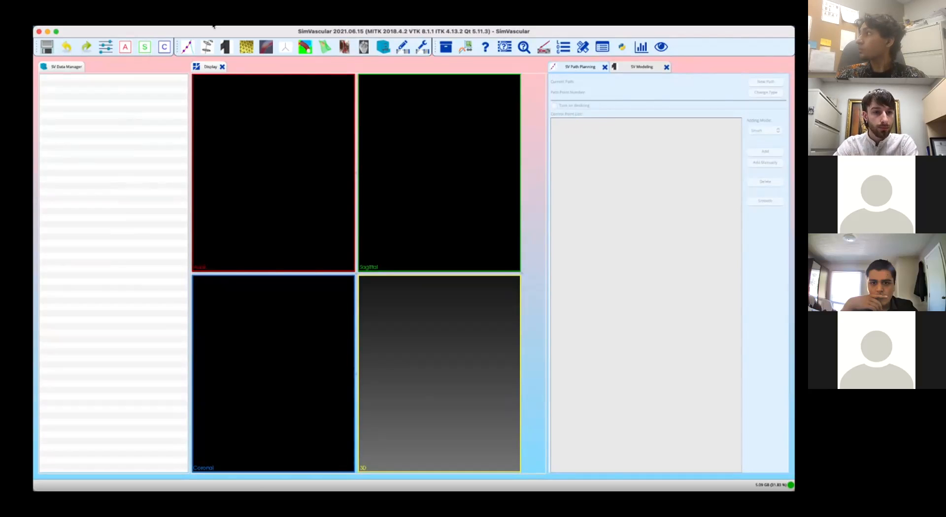
pyautogui.click(106, 48)
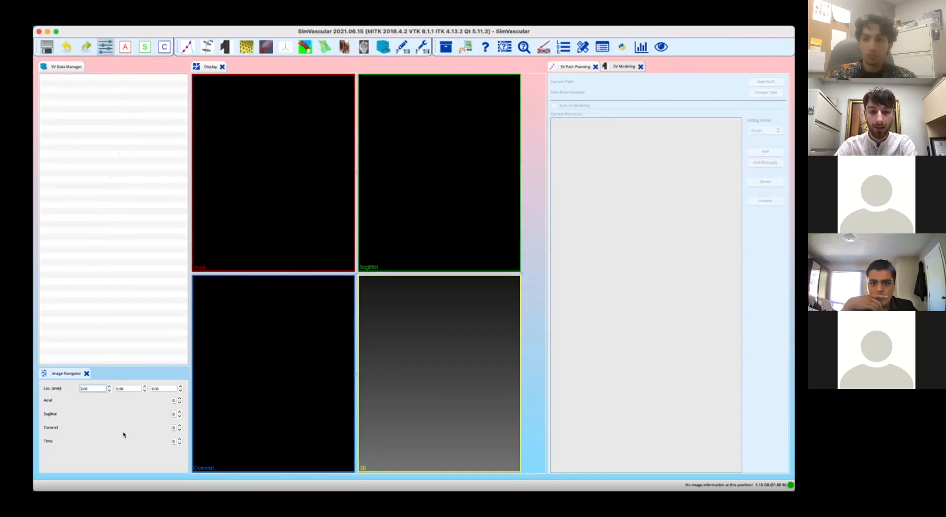
pyautogui.click(106, 48)
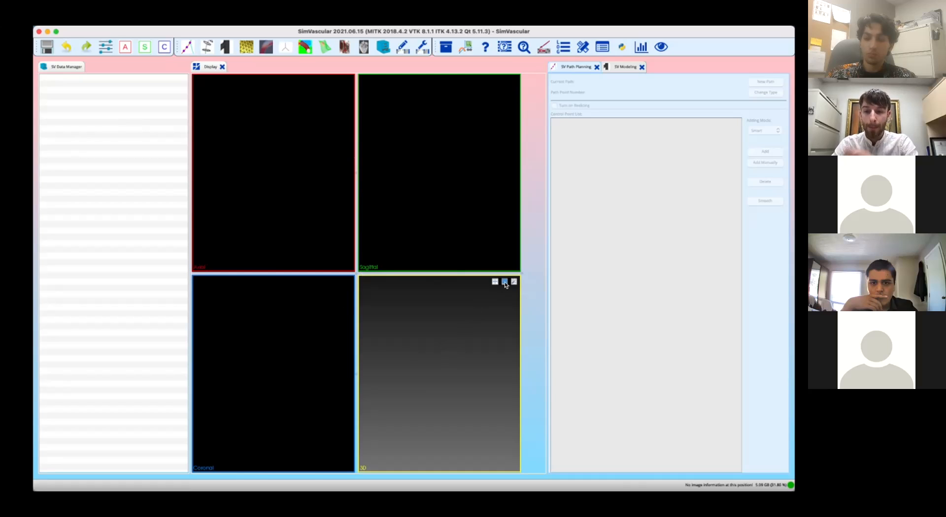
# Enlarge the 3D view to fill the display area and create a new project named aneurysm.
pyautogui.click(505, 282)
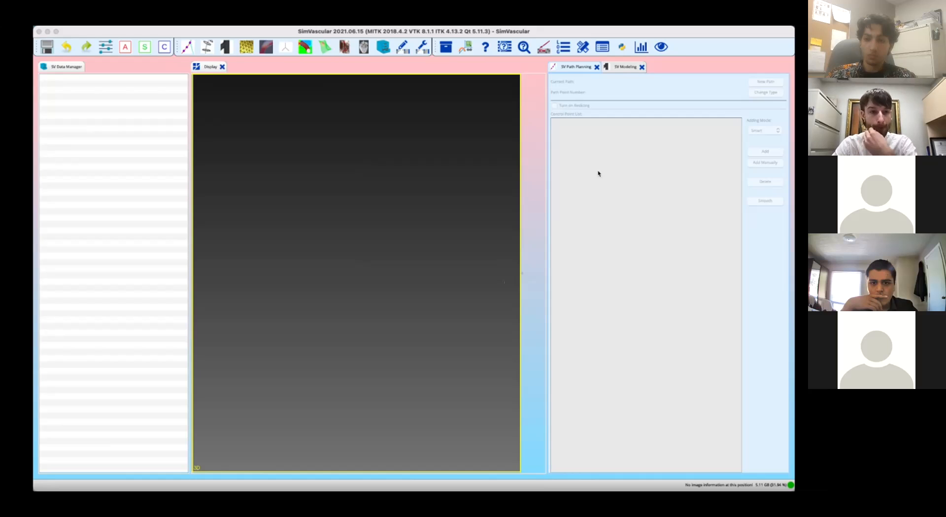
pyautogui.click(106, 24)
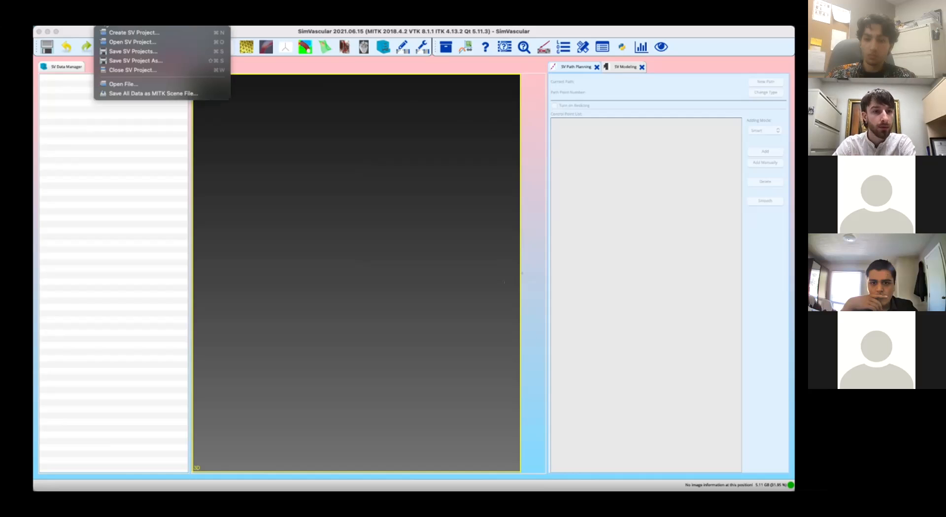
pyautogui.click(112, 33)
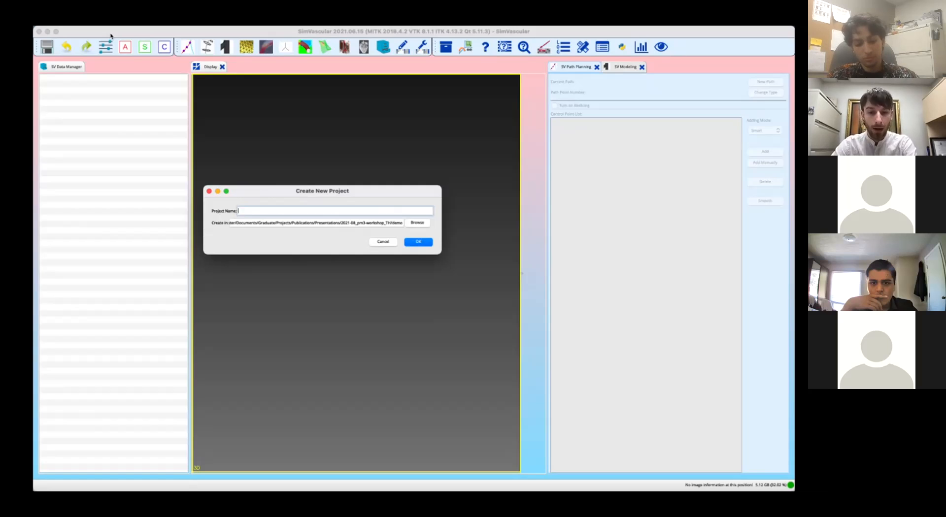
pyautogui.write('aneurysm')
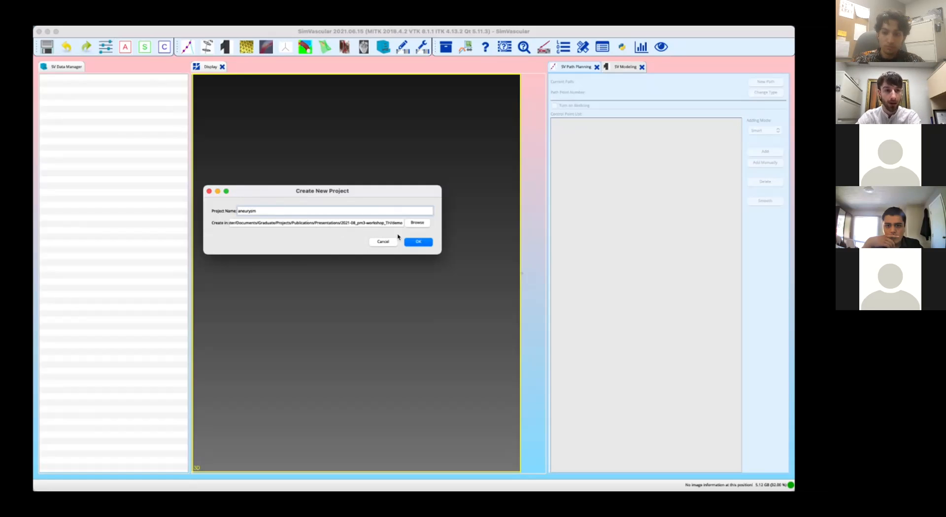
pyautogui.click(416, 242)
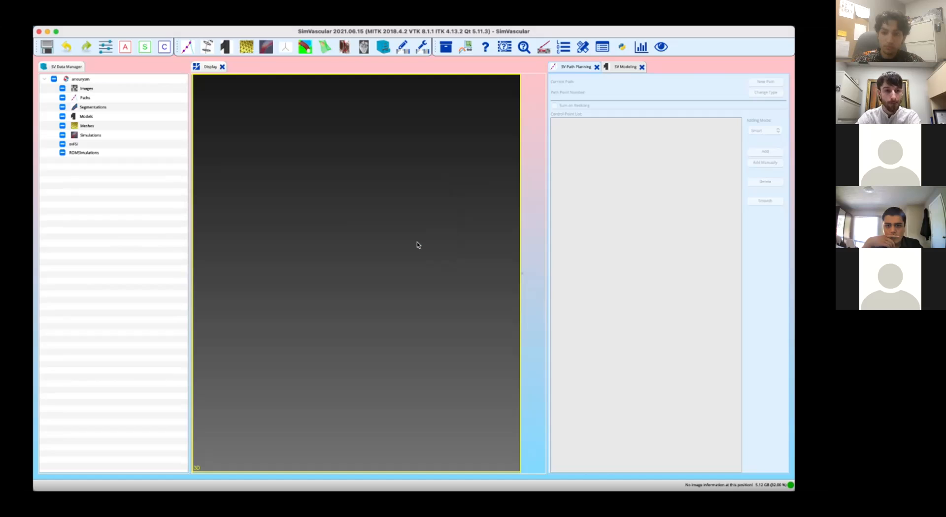
# Import model.vtp from the demo folder into the project's models as a solid model named model.
pyautogui.rightClick(102, 118)
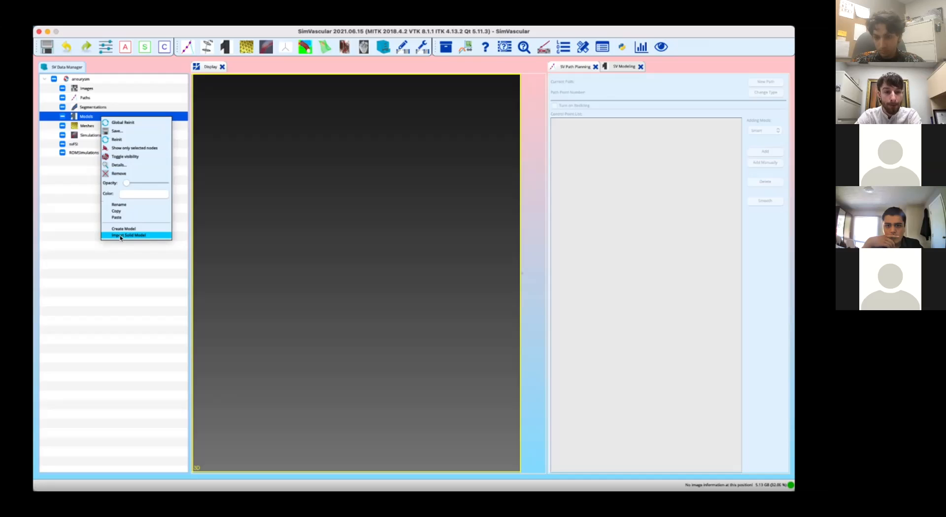
pyautogui.click(121, 237)
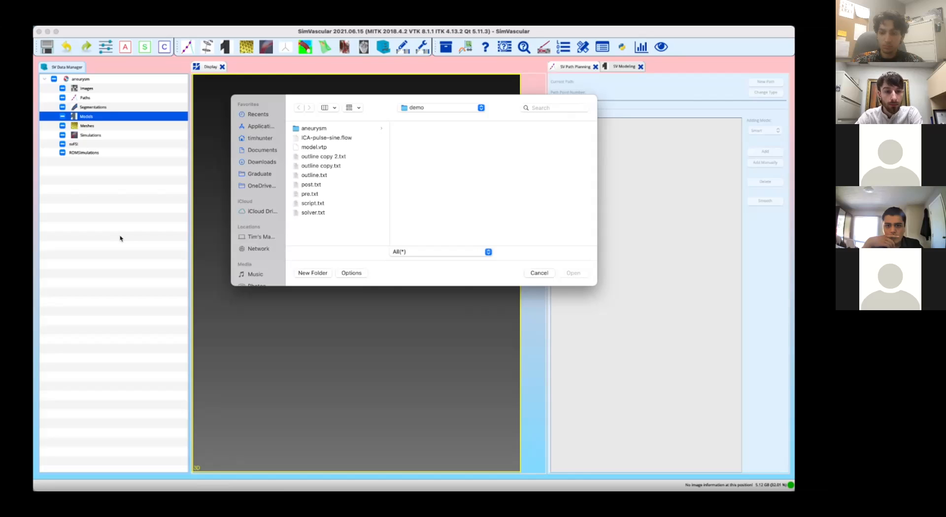
pyautogui.click(308, 148)
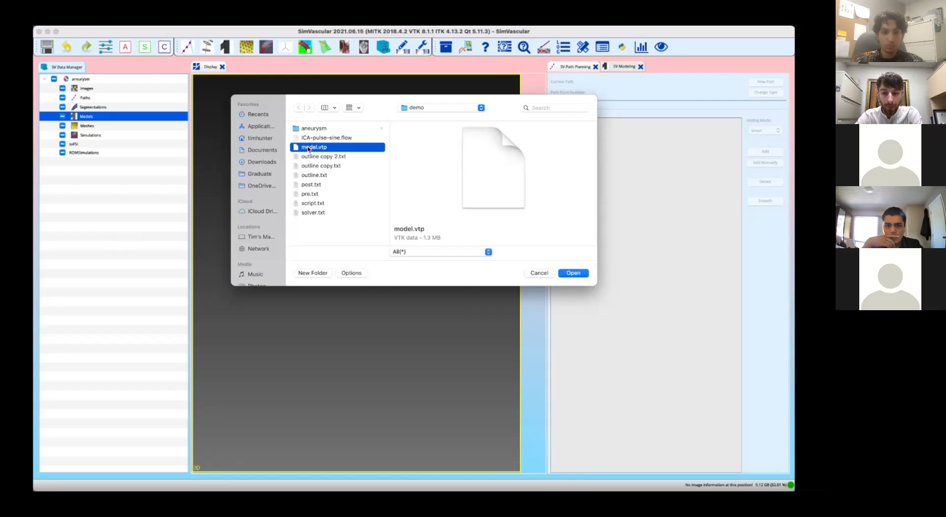
pyautogui.doubleClick(307, 148)
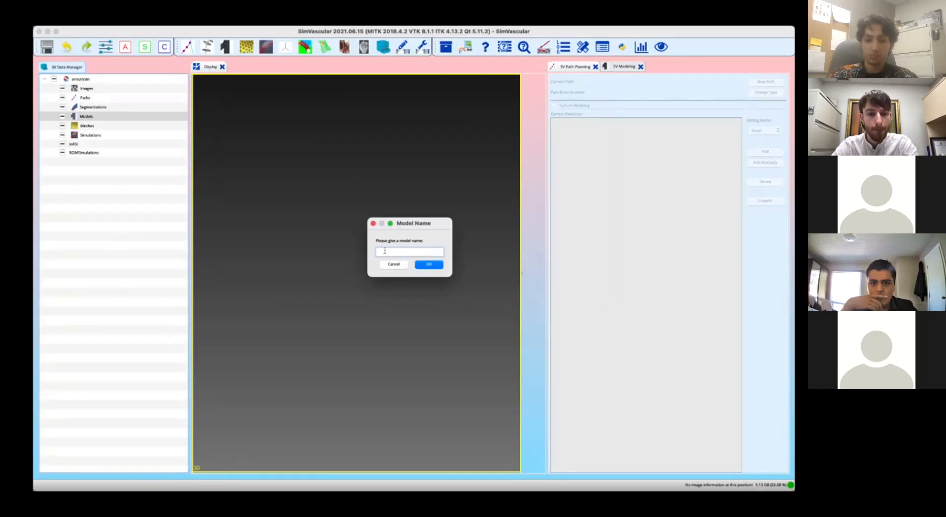
pyautogui.write('model')
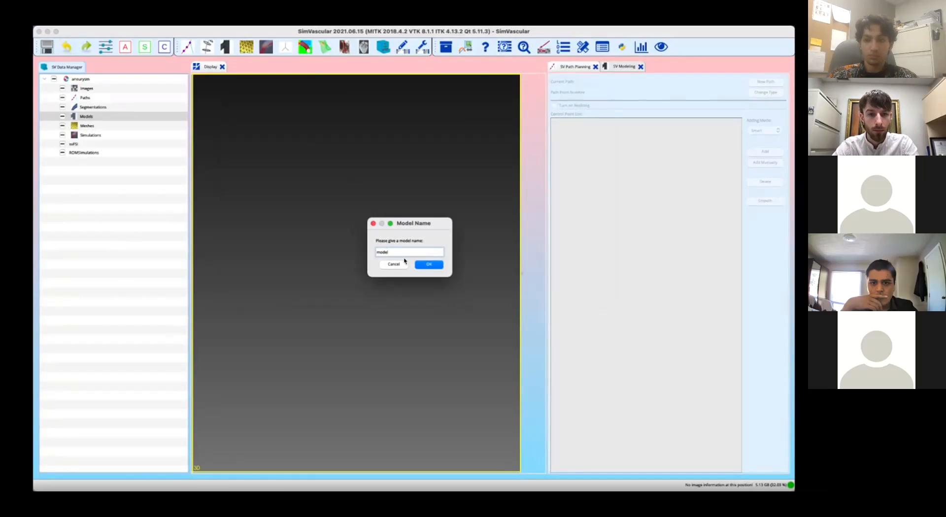
pyautogui.click(430, 265)
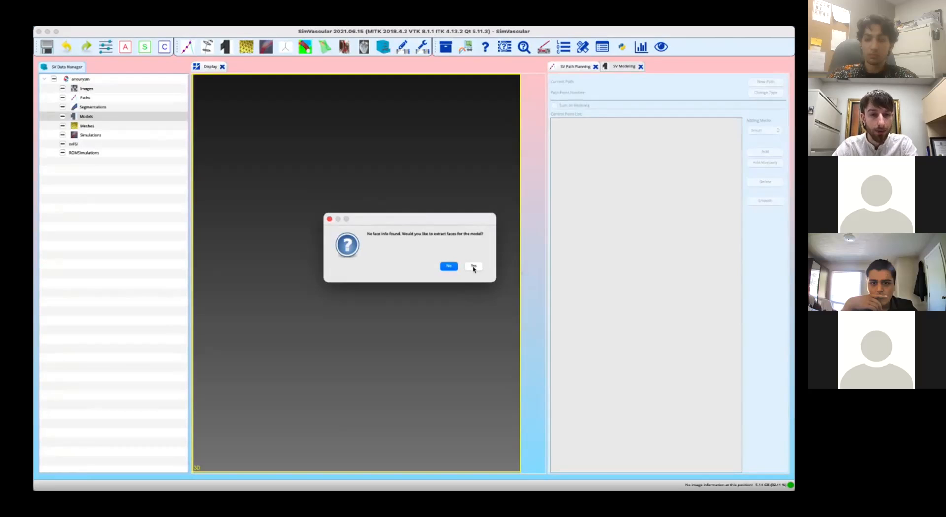
# Extract faces for the imported model and reset the 3D view to show the whole vessel geometry.
pyautogui.click(473, 266)
pyautogui.click(433, 268)
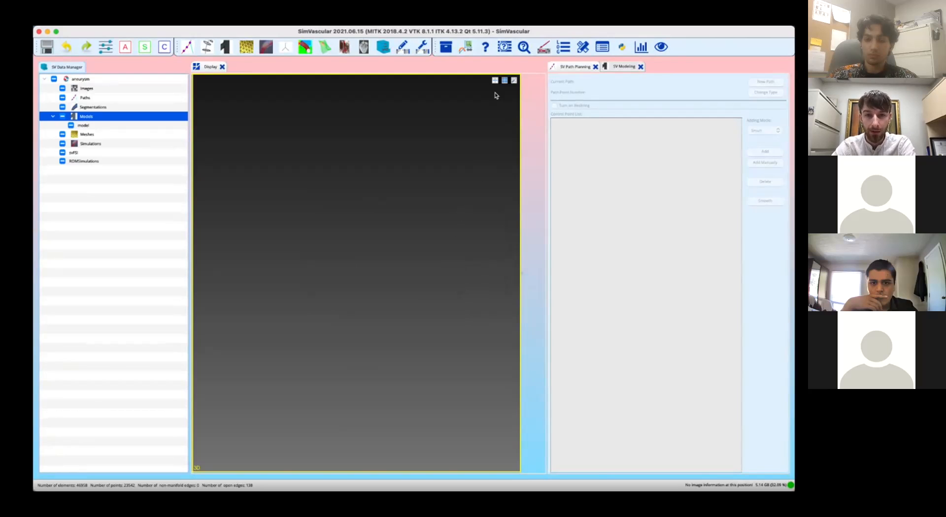
pyautogui.click(494, 80)
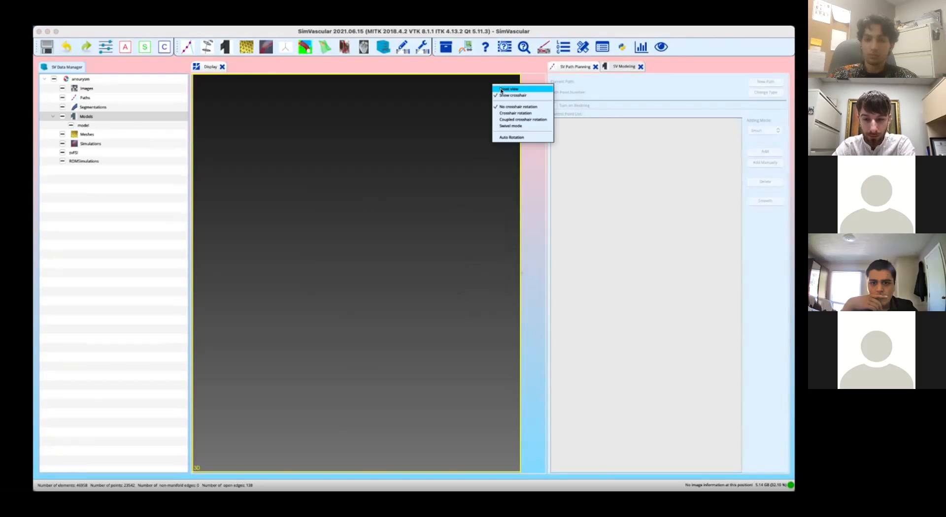
pyautogui.click(508, 88)
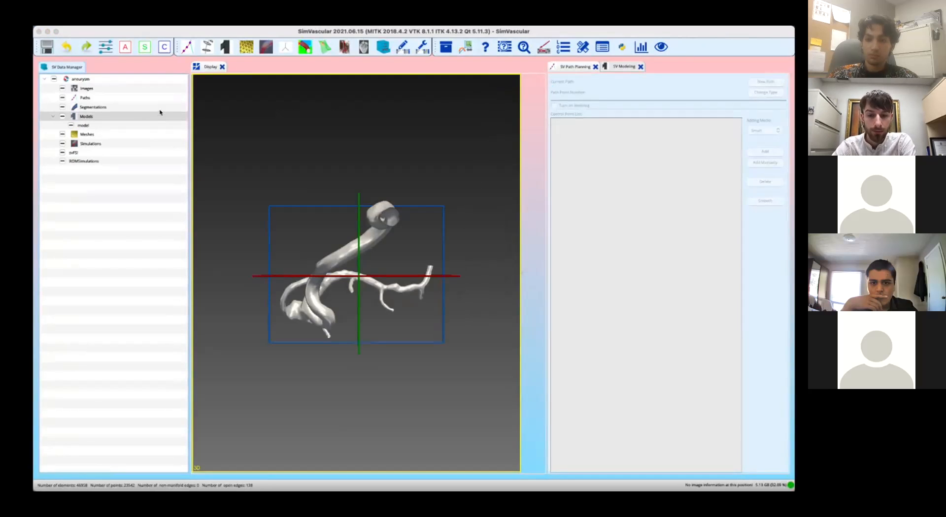
# Select the imported model for editing and fill its open vessel ends with new faces that have IDs.
pyautogui.click(97, 125)
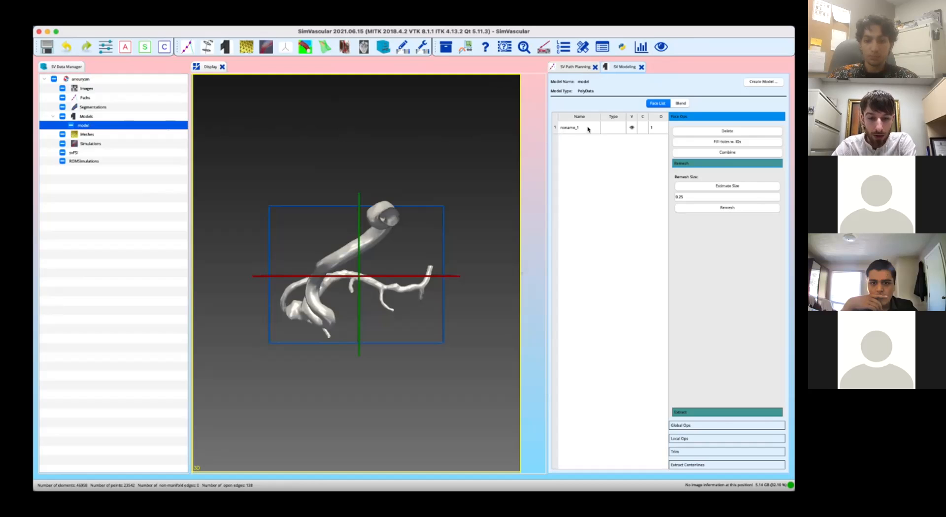
pyautogui.moveTo(588, 129)
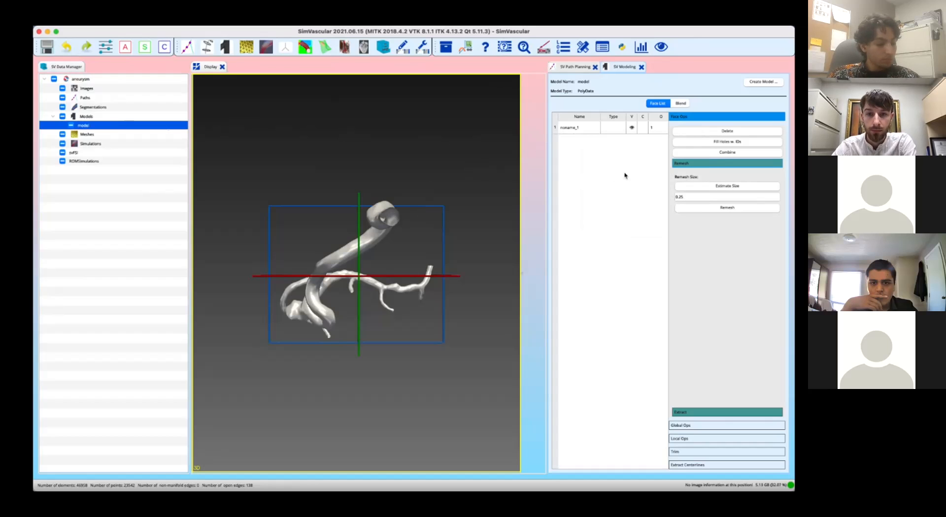
pyautogui.click(696, 143)
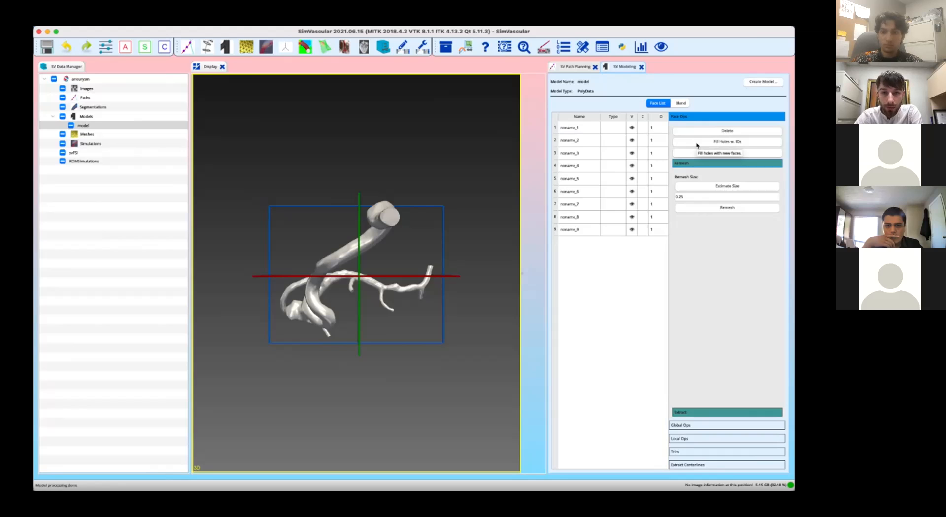
# Rename the face noname_1, which covers the whole vessel surface, as wall.
pyautogui.click(585, 130)
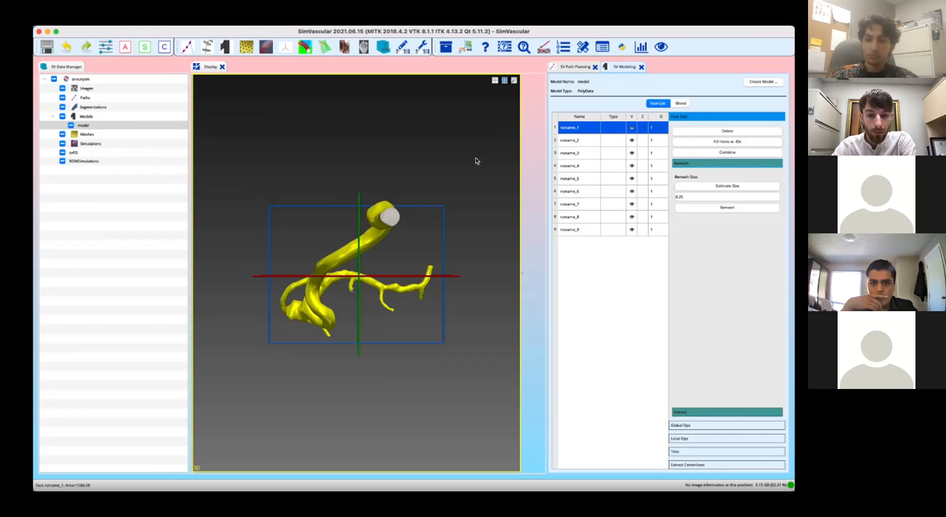
pyautogui.moveTo(401, 208); pyautogui.dragTo(393, 212)
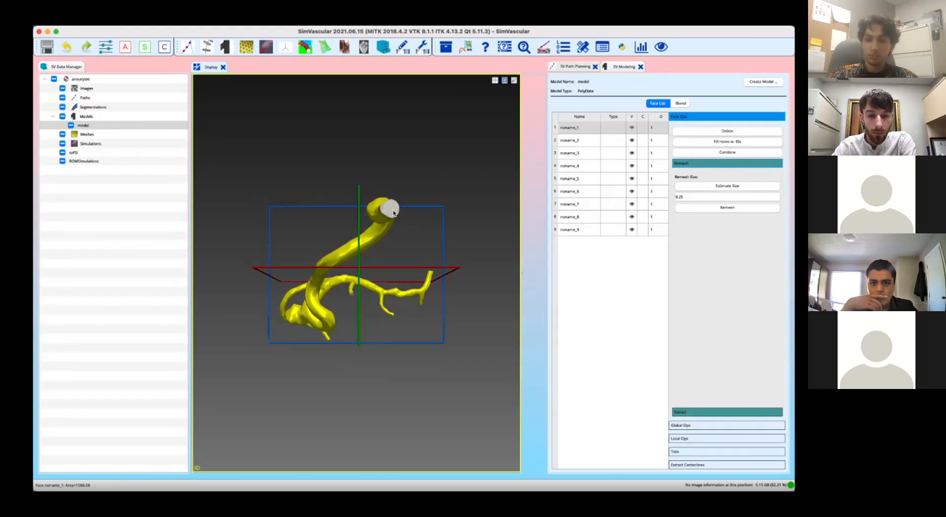
pyautogui.press('s')
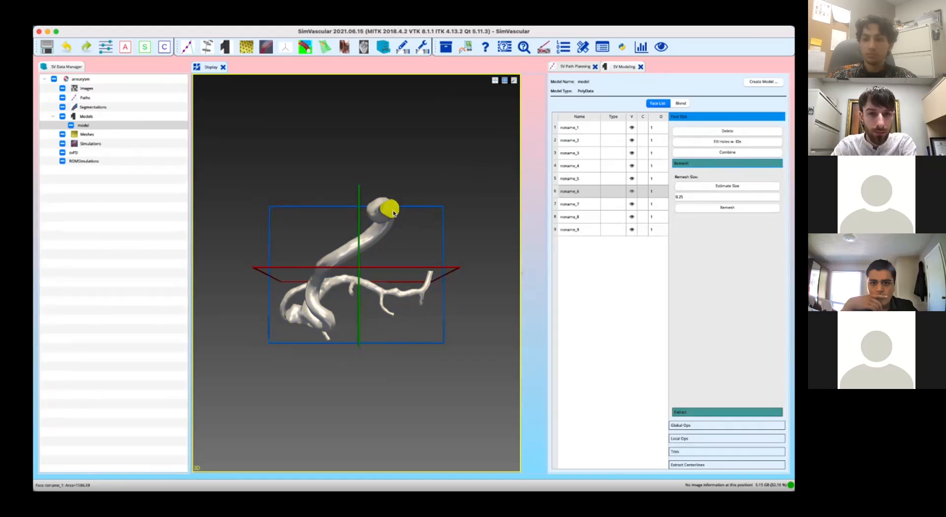
pyautogui.click(574, 129)
pyautogui.doubleClick(574, 129)
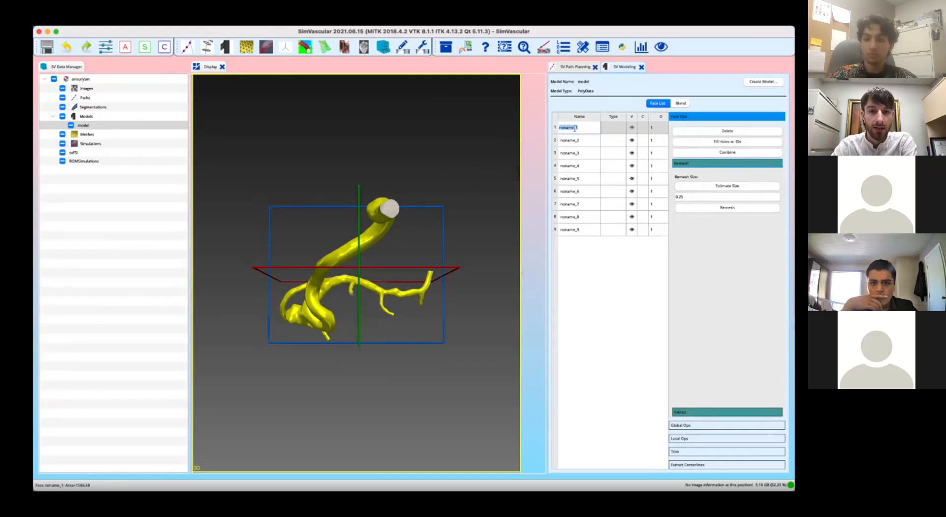
pyautogui.write('wall')
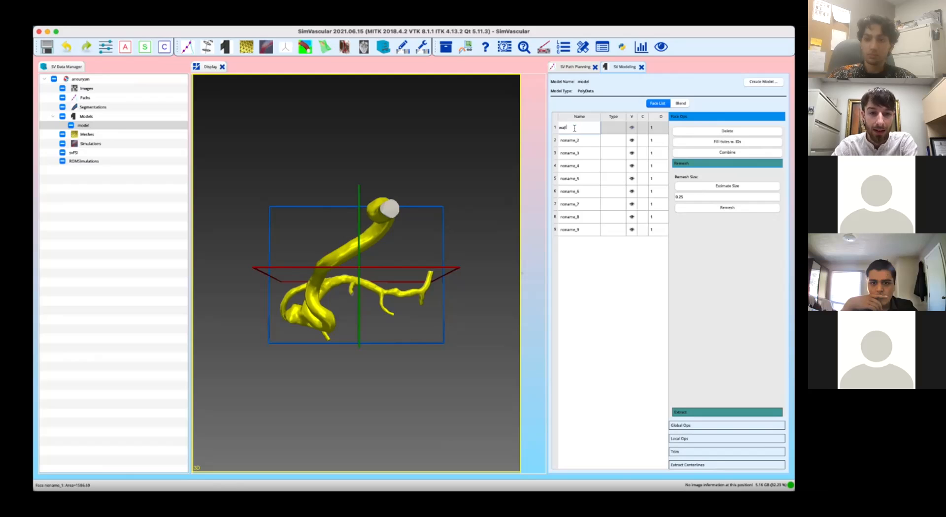
pyautogui.rightClick(575, 128)
pyautogui.click(423, 183)
# Select the cap face at the large vessel's open end in the 3D view and rename it inlet.
pyautogui.click(392, 213)
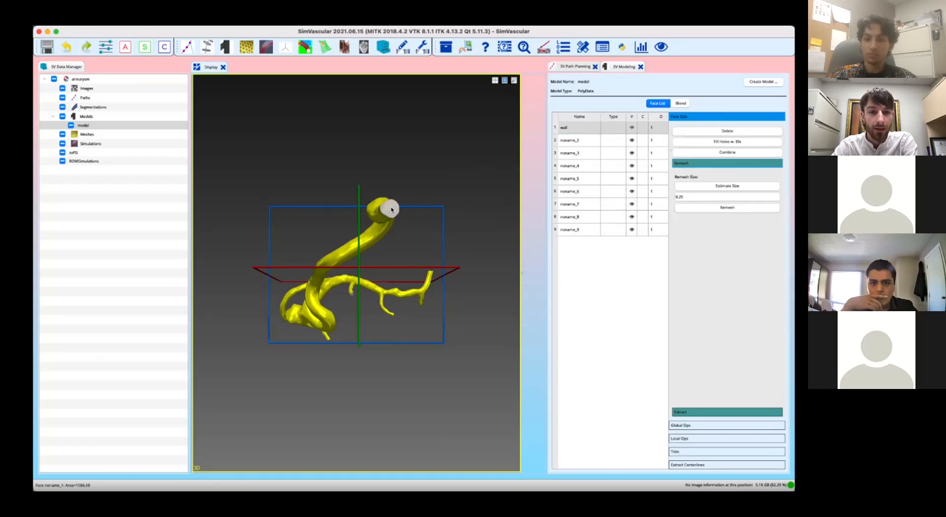
pyautogui.moveTo(393, 213); pyautogui.dragTo(387, 215)
pyautogui.keyDown('ctrl'); pyautogui.click(388, 215); pyautogui.keyUp('ctrl')
pyautogui.doubleClick(569, 191)
pyautogui.write('inlet')
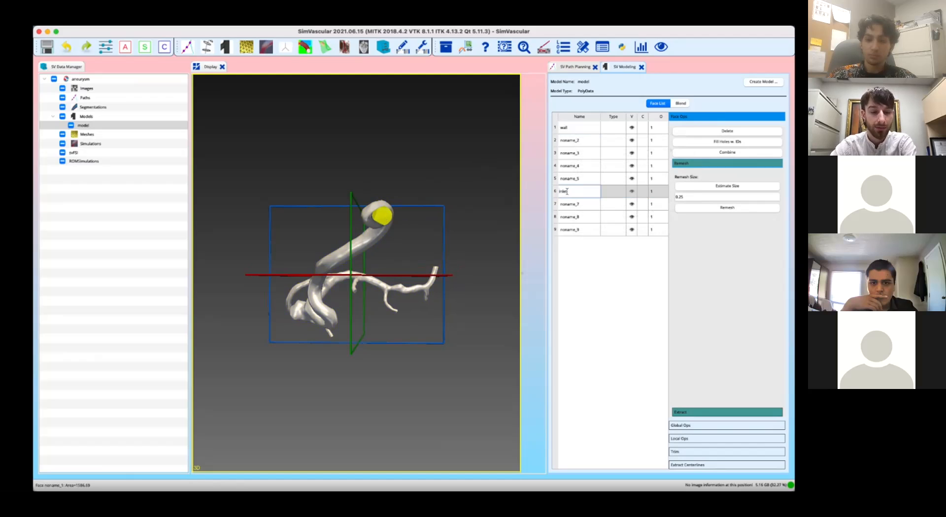
# Select the cap of the small branch beside the vessel's curved bend and rename that face OpthA.
pyautogui.moveTo(418, 208); pyautogui.dragTo(427, 331)
pyautogui.moveTo(301, 239); pyautogui.dragTo(418, 241)
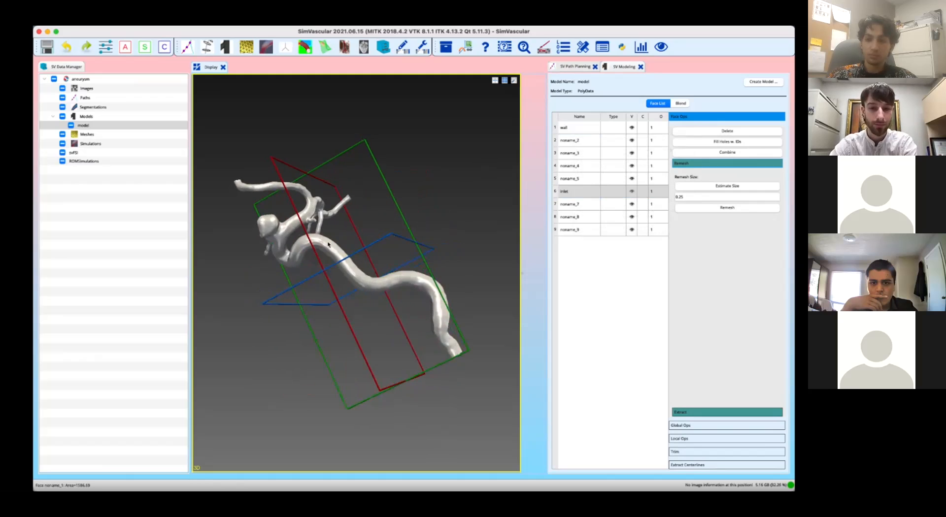
pyautogui.moveTo(288, 252); pyautogui.dragTo(363, 221)
pyautogui.keyDown('ctrl'); pyautogui.click(355, 217); pyautogui.keyUp('ctrl')
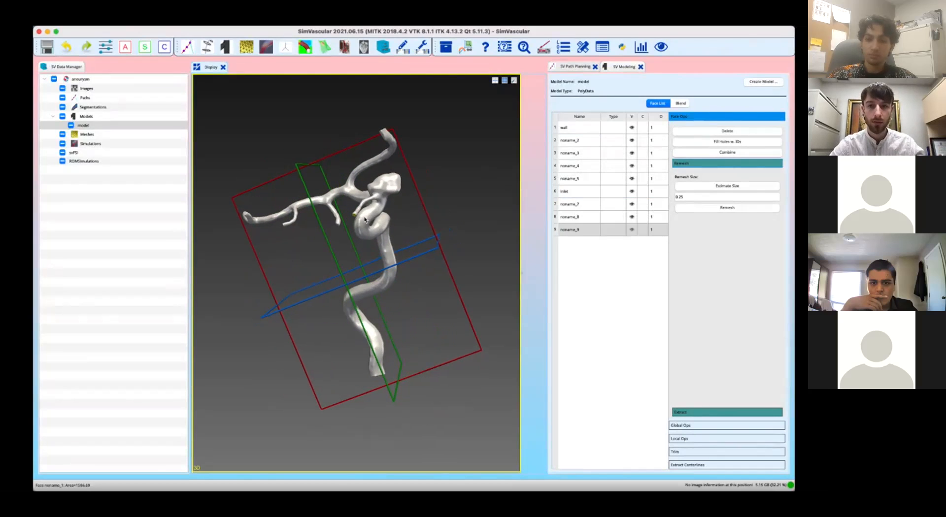
pyautogui.doubleClick(571, 230)
pyautogui.write('o')
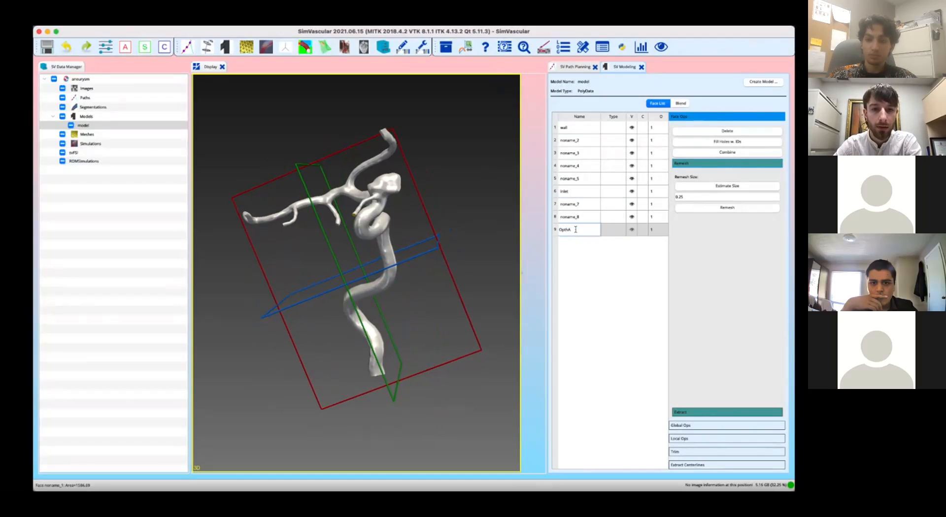
# Select the cap of the short branch beside the main vessel's junction in the 3D view and rename that face PCoA.
pyautogui.moveTo(374, 232); pyautogui.dragTo(219, 239)
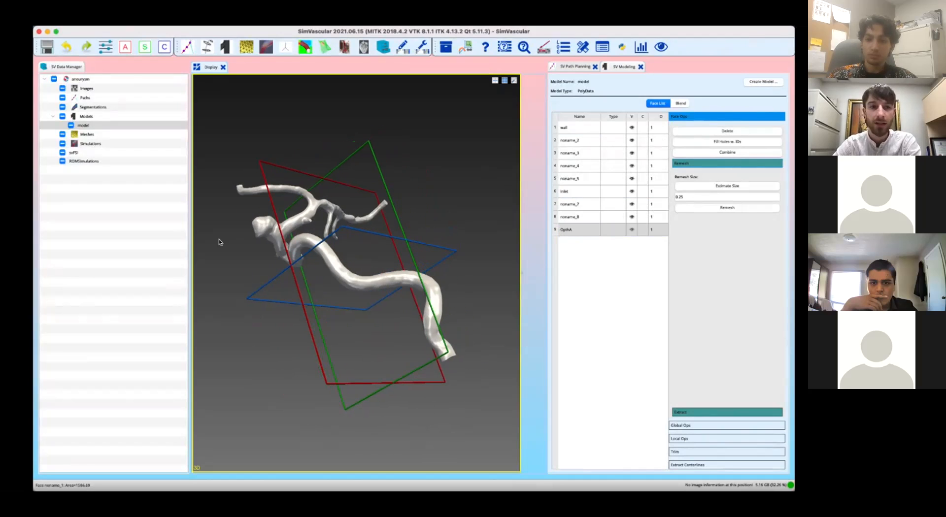
pyautogui.keyDown('ctrl'); pyautogui.click(310, 225); pyautogui.keyUp('ctrl')
pyautogui.keyDown('ctrl'); pyautogui.click(310, 222); pyautogui.keyUp('ctrl')
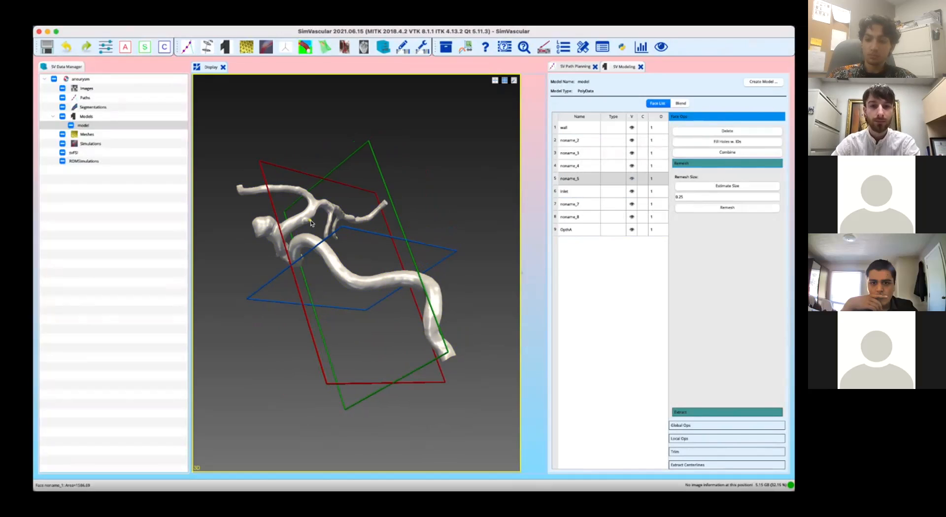
pyautogui.doubleClick(570, 180)
pyautogui.write('PCo')
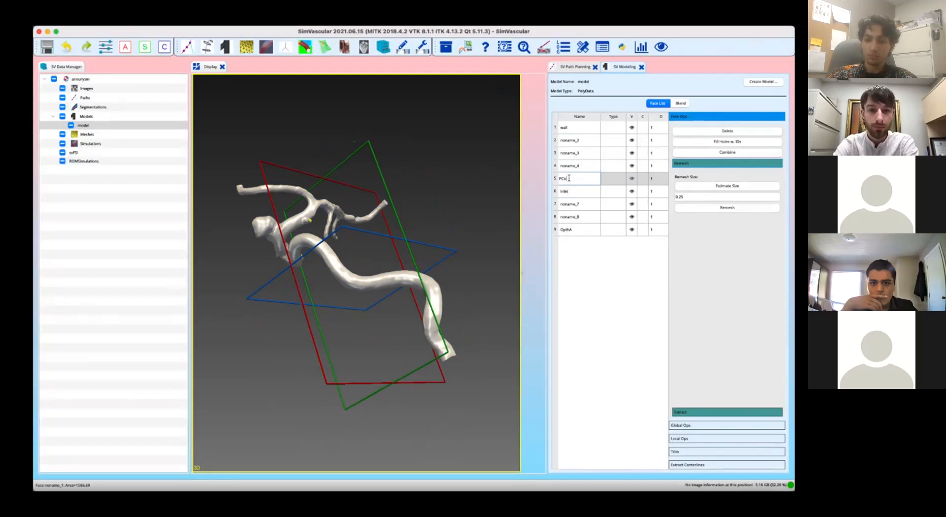
pyautogui.write('A')
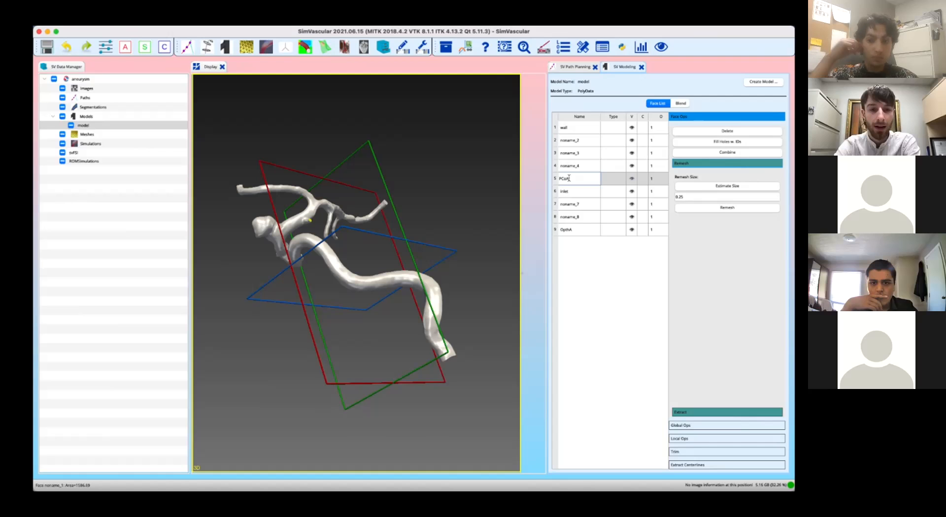
# Select the cap at the end of the long unbranched curved branch and rename face noname_2 as ACA.
pyautogui.click(268, 201)
pyautogui.moveTo(269, 200); pyautogui.dragTo(375, 216)
pyautogui.click(569, 141)
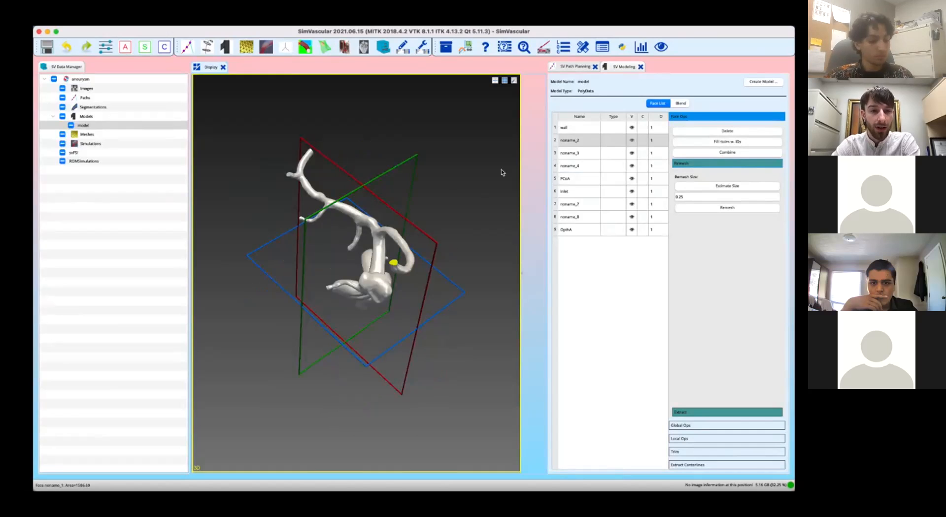
pyautogui.doubleClick(568, 142)
pyautogui.write('A')
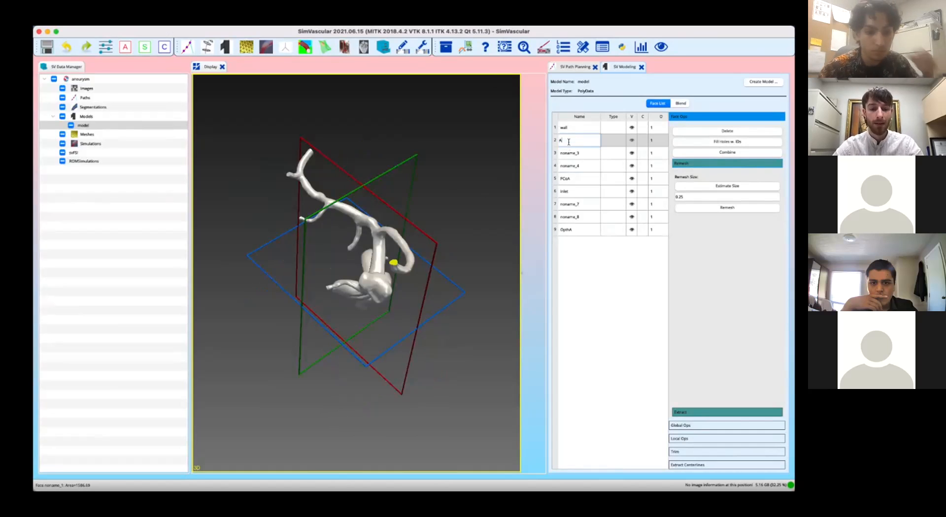
pyautogui.write('CA')
pyautogui.press('Return')
# Select the cap of the small side branch nearest the vessel's main fork and rename face noname_4 as MCA01.
pyautogui.moveTo(498, 177); pyautogui.dragTo(429, 220)
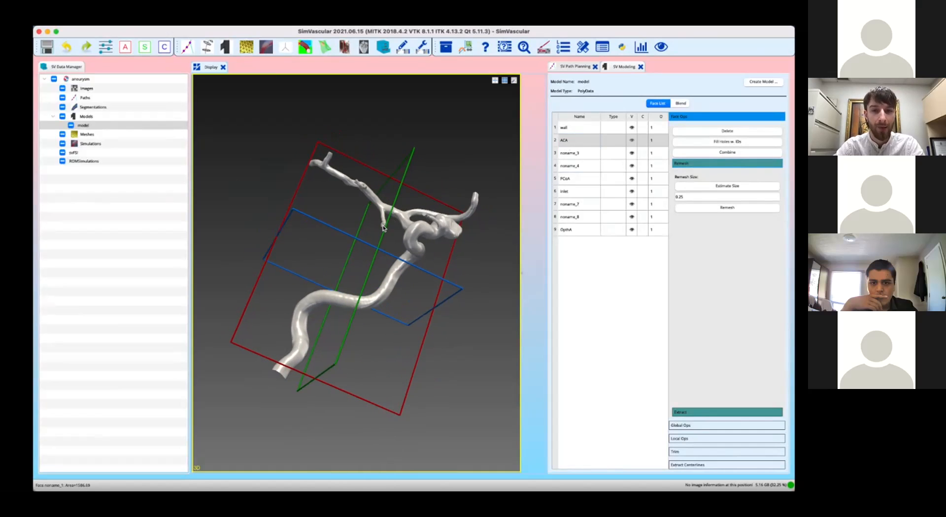
pyautogui.press('s')
pyautogui.click(570, 167)
pyautogui.doubleClick(569, 168)
pyautogui.write('MCA01')
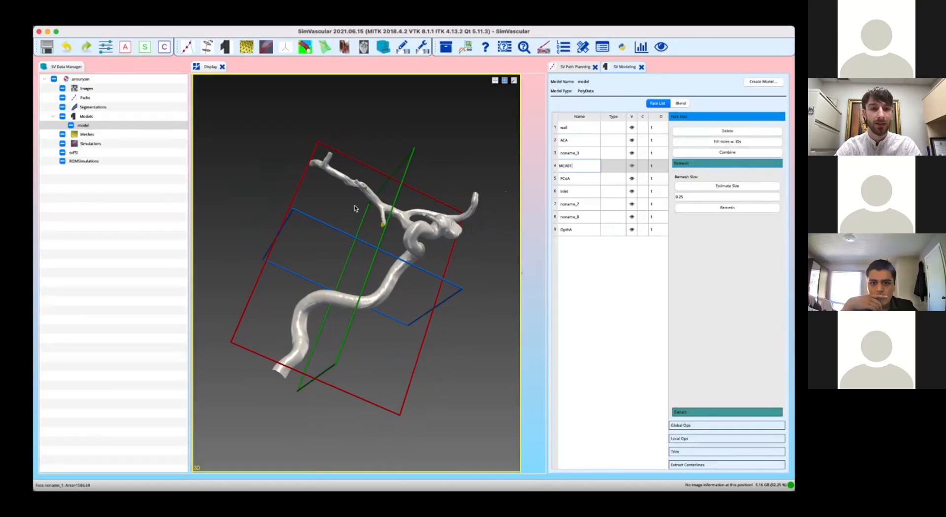
# Select the cap of the second small side branch along the long branched vessel and rename face noname_7 as MCA02.
pyautogui.moveTo(354, 205); pyautogui.dragTo(394, 255)
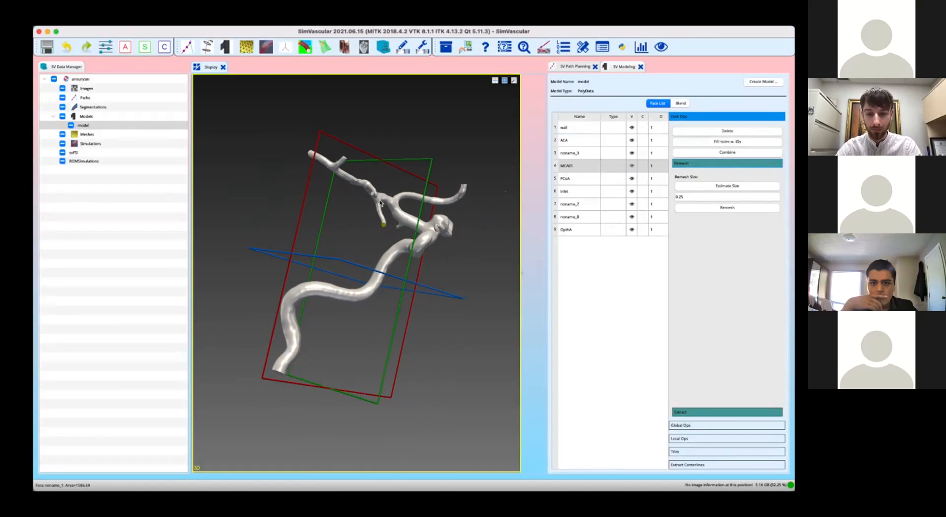
pyautogui.press('s')
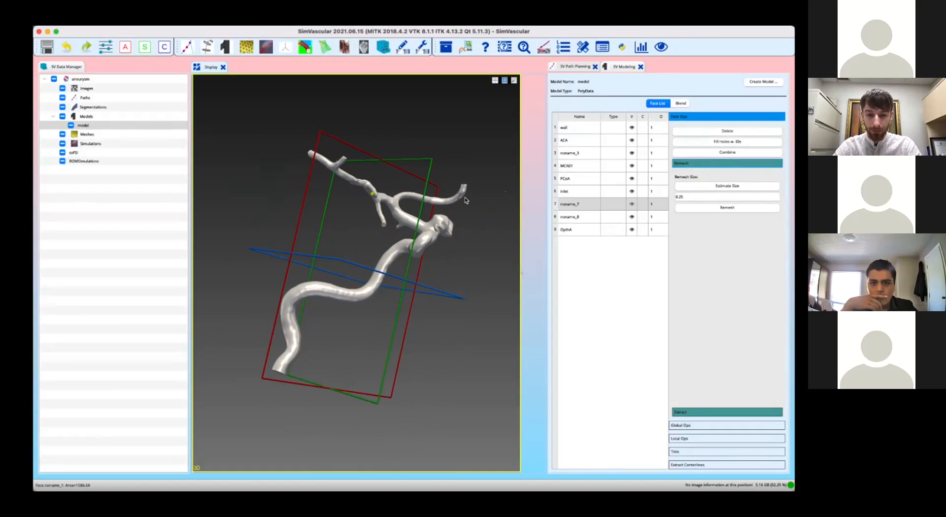
pyautogui.doubleClick(571, 205)
pyautogui.write('MCA02')
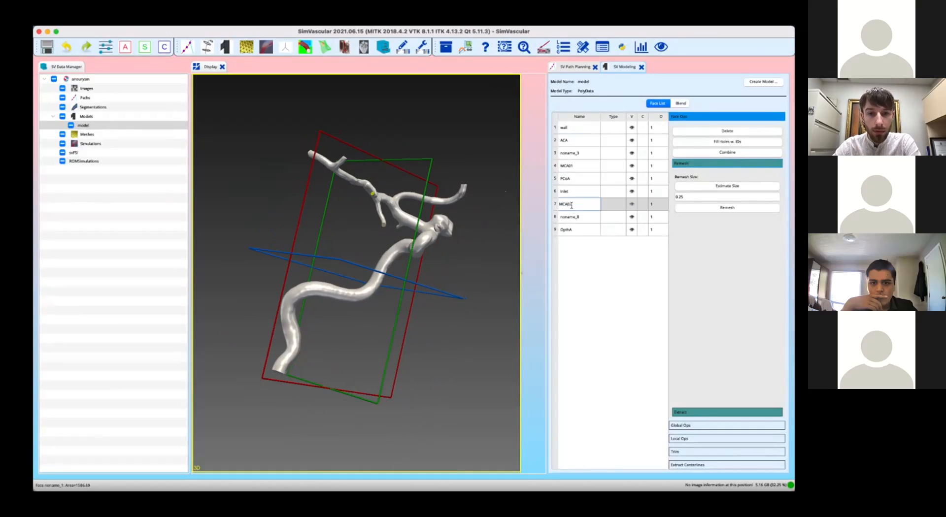
# Select one of the caps at the forked far end of the branched vessel and rename face noname_3 as MCA03.
pyautogui.moveTo(352, 167); pyautogui.dragTo(303, 196)
pyautogui.click(573, 153)
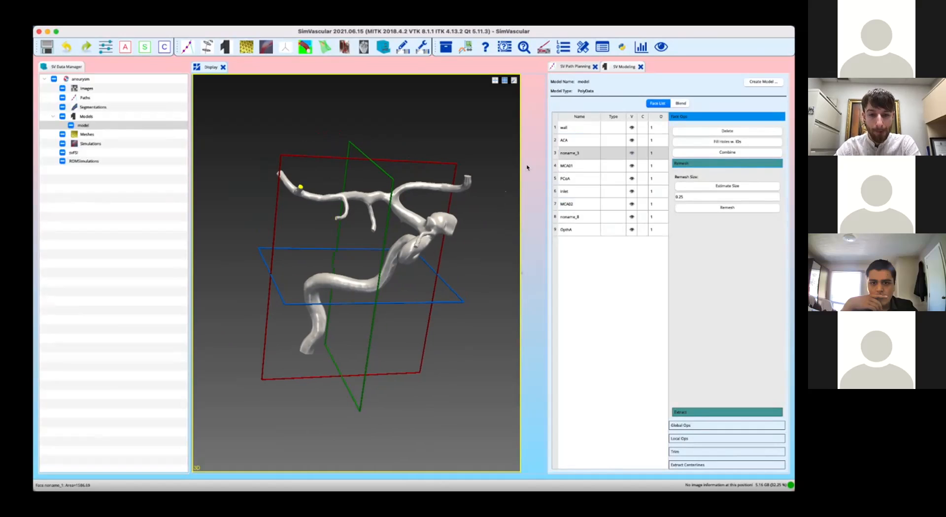
pyautogui.click(574, 155)
pyautogui.write('MCA03')
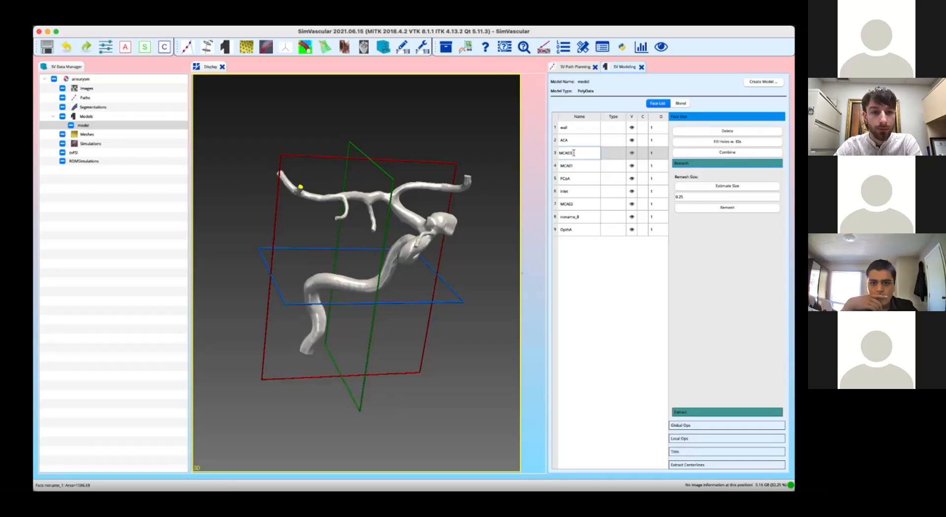
# Select the remaining unnamed cap at the branched vessel's far end and rename face noname_8 as MCA04.
pyautogui.moveTo(290, 179); pyautogui.dragTo(410, 290)
pyautogui.keyDown('ctrl'); pyautogui.click(432, 284); pyautogui.keyUp('ctrl')
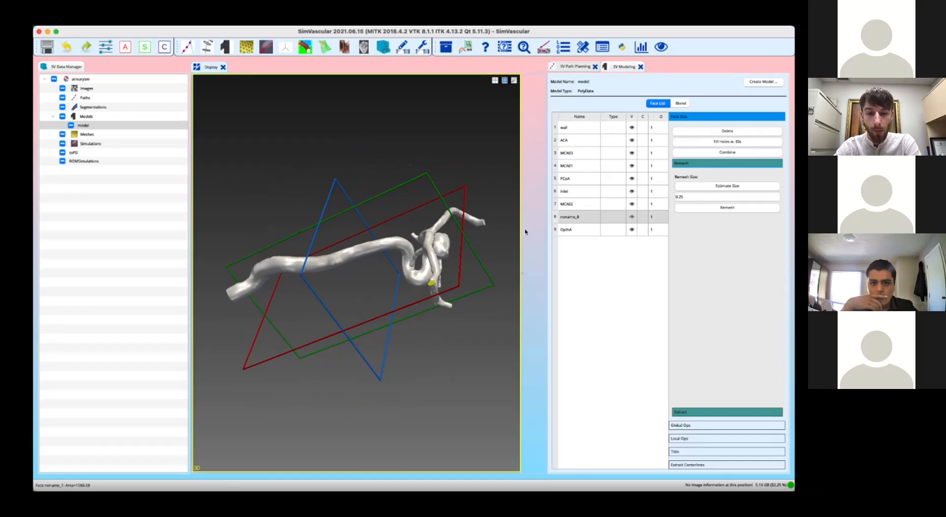
pyautogui.doubleClick(572, 217)
pyautogui.write('MCA04')
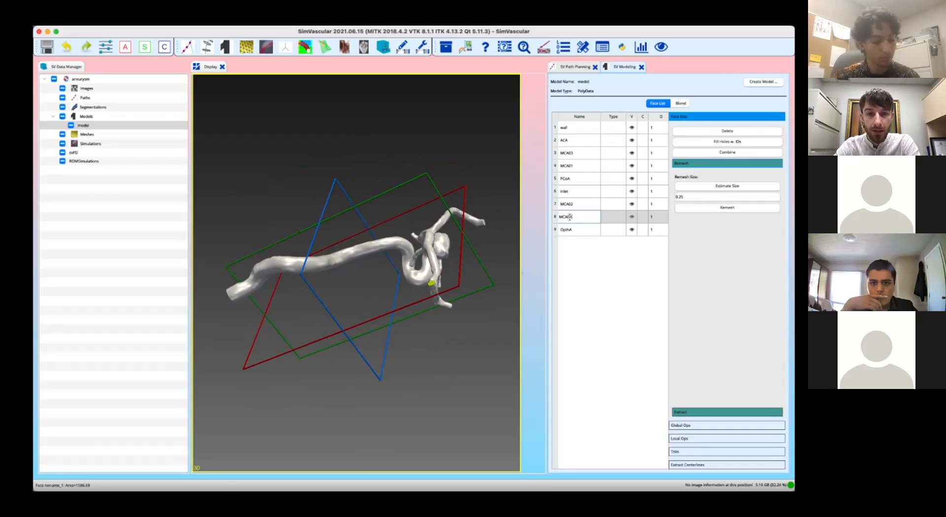
# Set the type of the wall face to wall.
pyautogui.doubleClick(613, 130)
pyautogui.click(614, 129)
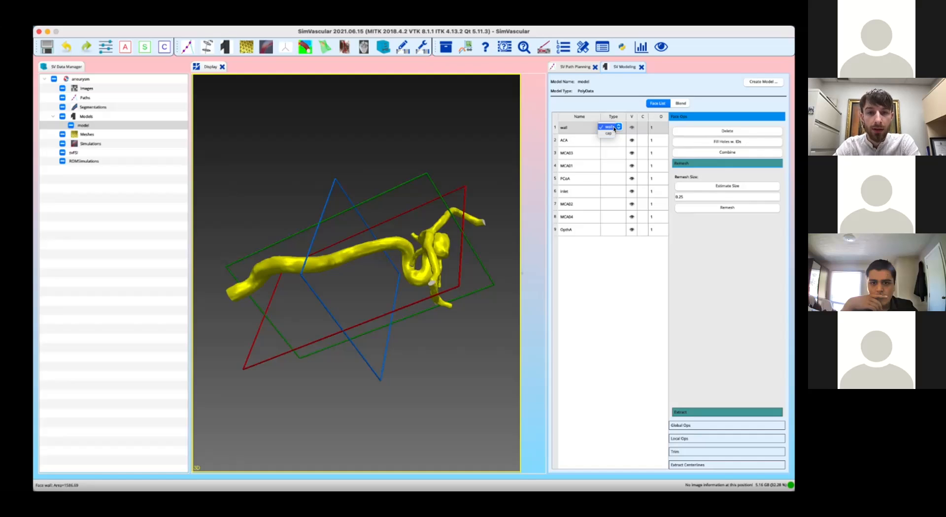
pyautogui.click(611, 127)
# Set the type of the ACA, MCA03, MCA01 and PCoA faces to cap.
pyautogui.doubleClick(613, 140)
pyautogui.click(613, 140)
pyautogui.click(611, 147)
pyautogui.doubleClick(613, 153)
pyautogui.click(613, 153)
pyautogui.click(611, 158)
pyautogui.doubleClick(613, 166)
pyautogui.click(613, 166)
pyautogui.click(611, 171)
pyautogui.doubleClick(614, 178)
pyautogui.click(613, 179)
pyautogui.click(609, 184)
# Set the type of the inlet, MCA02, MCA04 and OpthA faces to cap, and save the project.
pyautogui.doubleClick(613, 191)
pyautogui.click(613, 191)
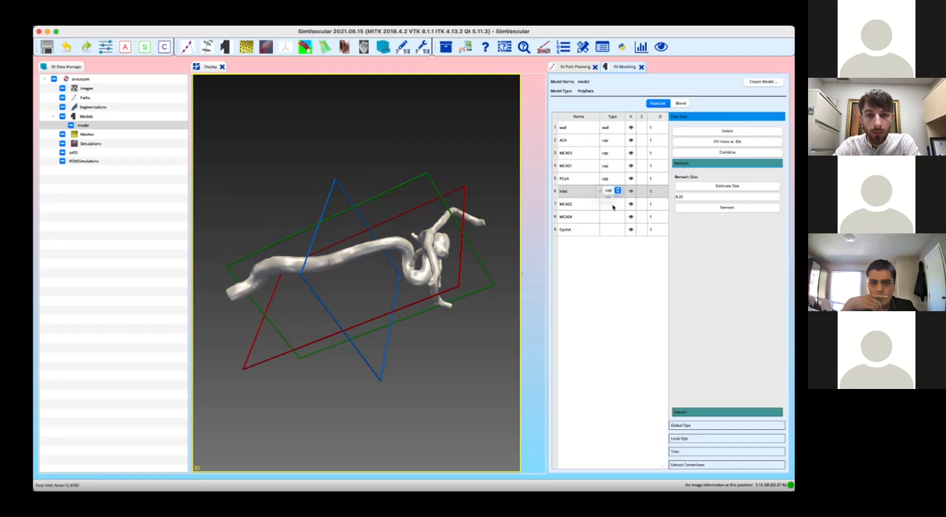
pyautogui.click(609, 197)
pyautogui.doubleClick(612, 204)
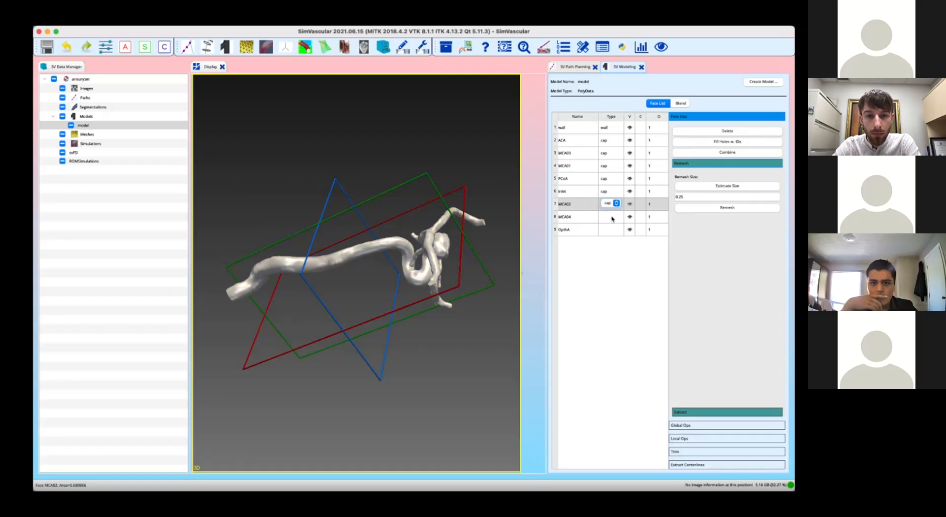
pyautogui.click(612, 218)
pyautogui.doubleClick(611, 217)
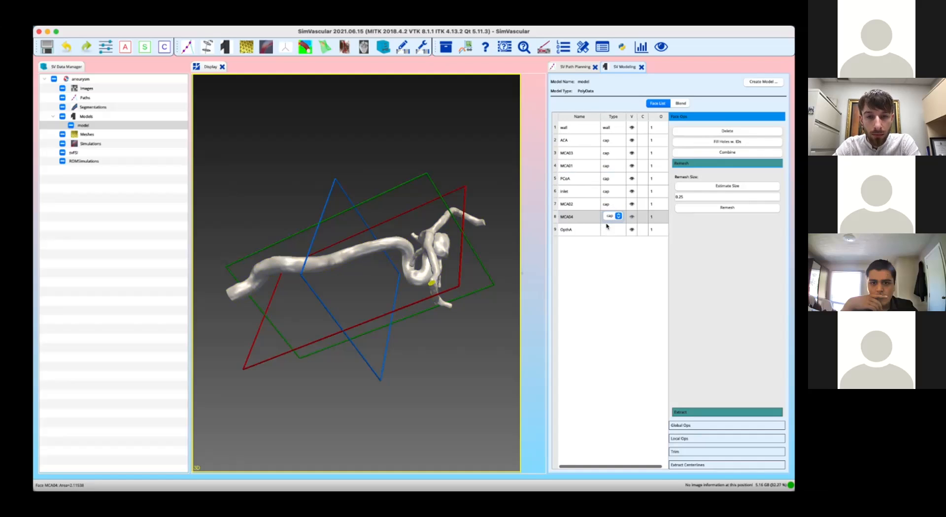
pyautogui.doubleClick(611, 230)
pyautogui.click(611, 229)
pyautogui.click(609, 238)
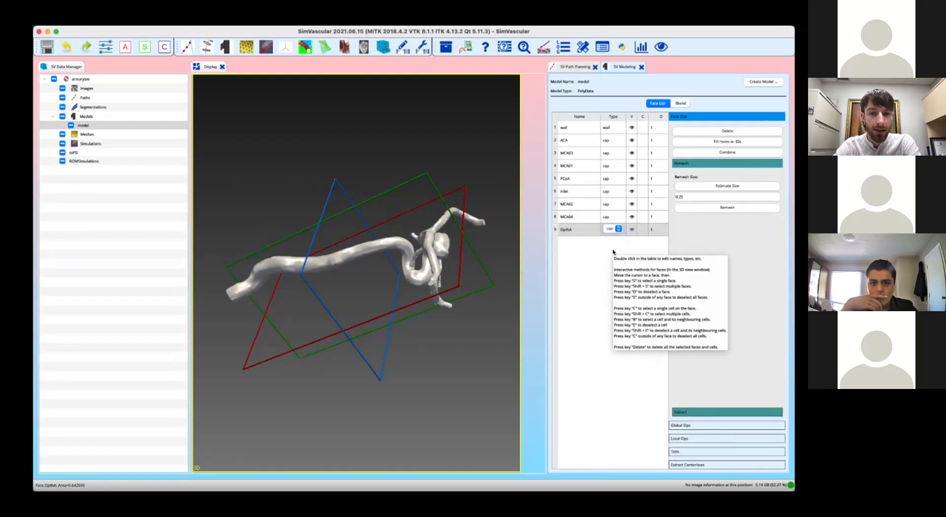
pyautogui.click(603, 251)
pyautogui.press('super+s')
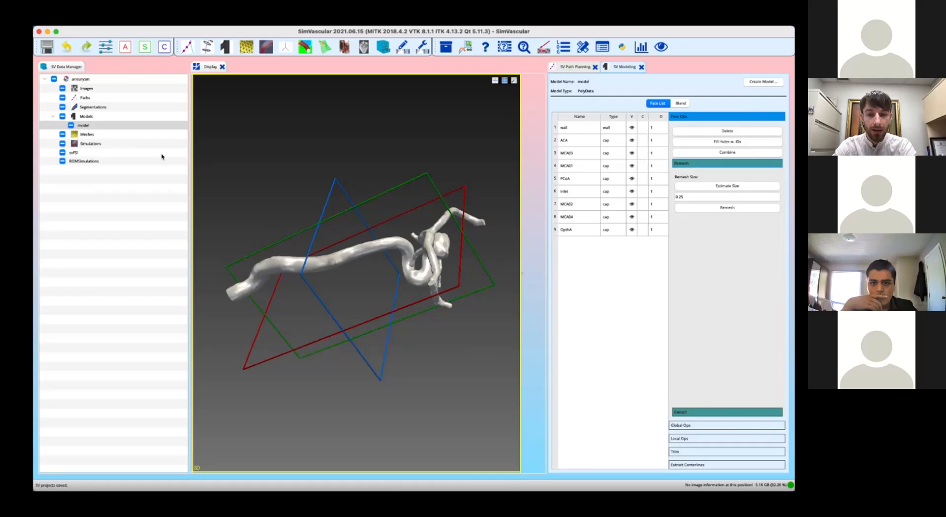
# Create a TetGen mesh named mesh from the model named model.
pyautogui.rightClick(91, 137)
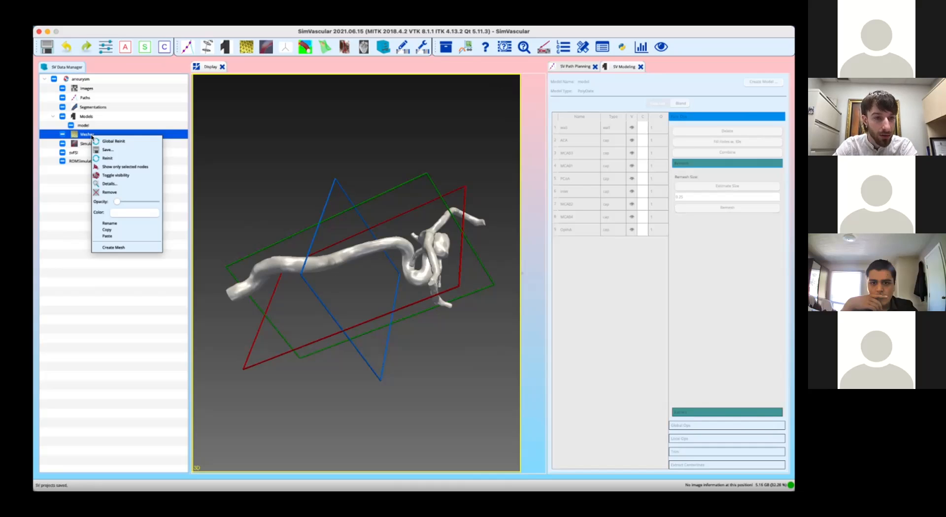
pyautogui.click(113, 247)
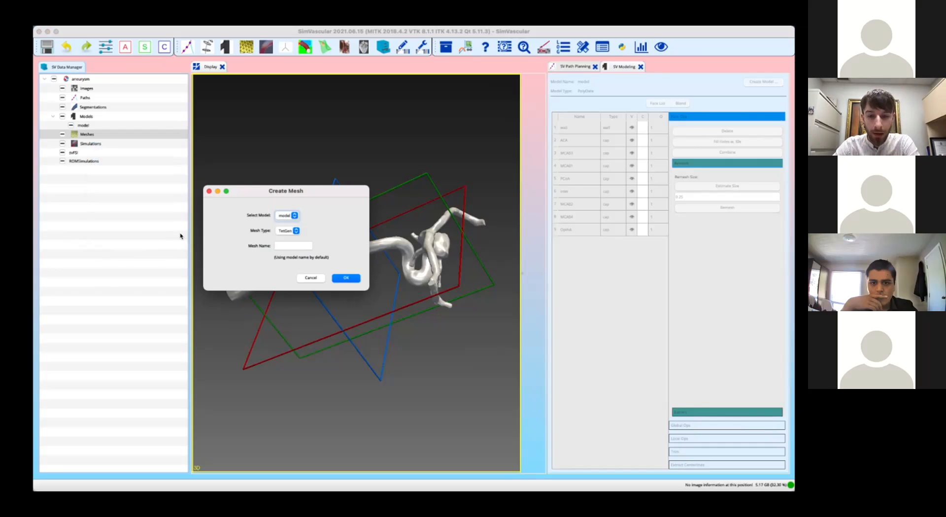
pyautogui.click(285, 219)
pyautogui.click(287, 220)
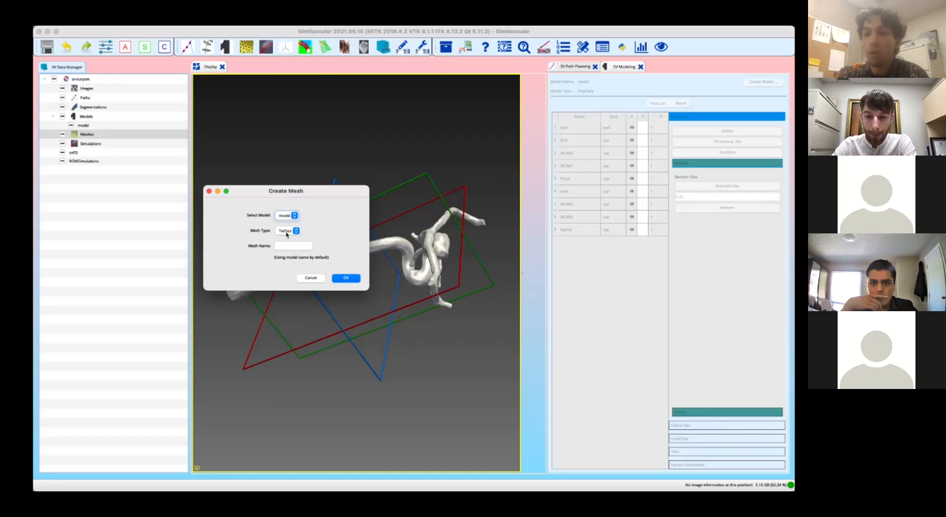
pyautogui.click(290, 246)
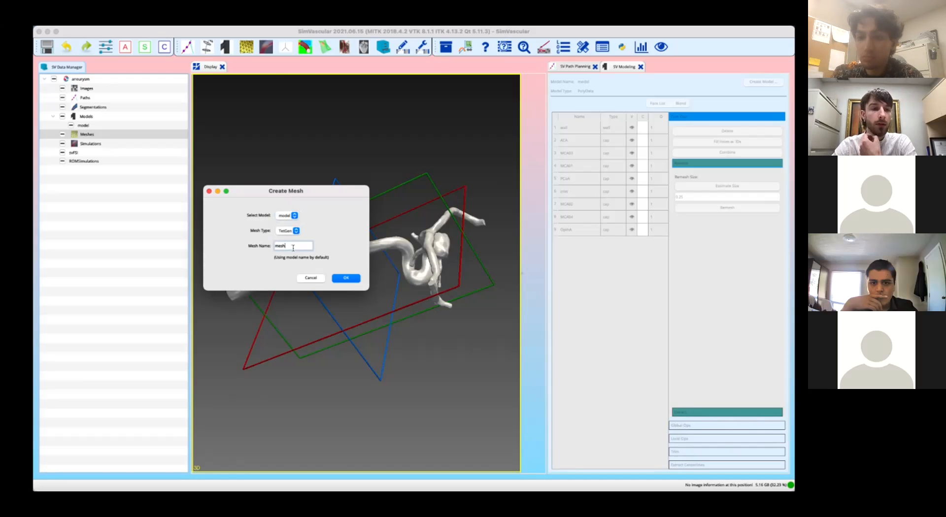
pyautogui.click(346, 279)
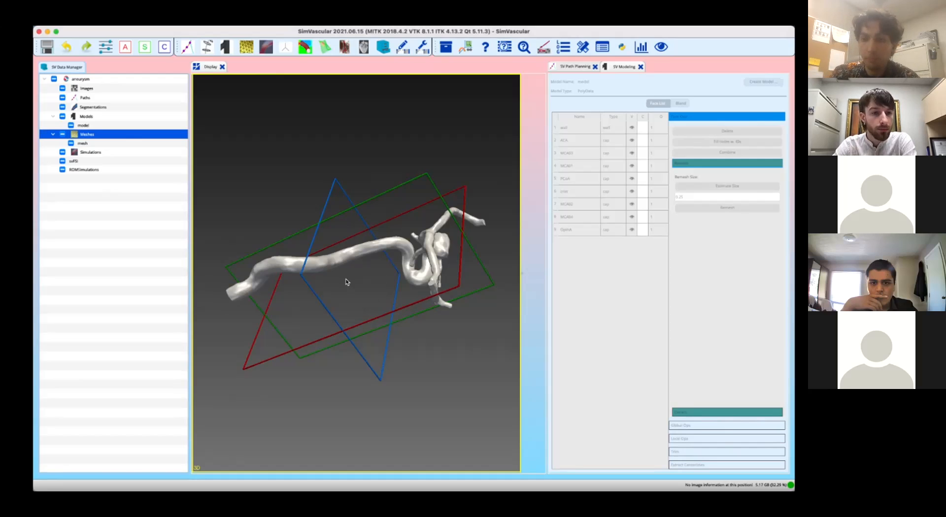
# Generate the new mesh using the estimated global max edge size and review its mesh statistics.
pyautogui.doubleClick(96, 144)
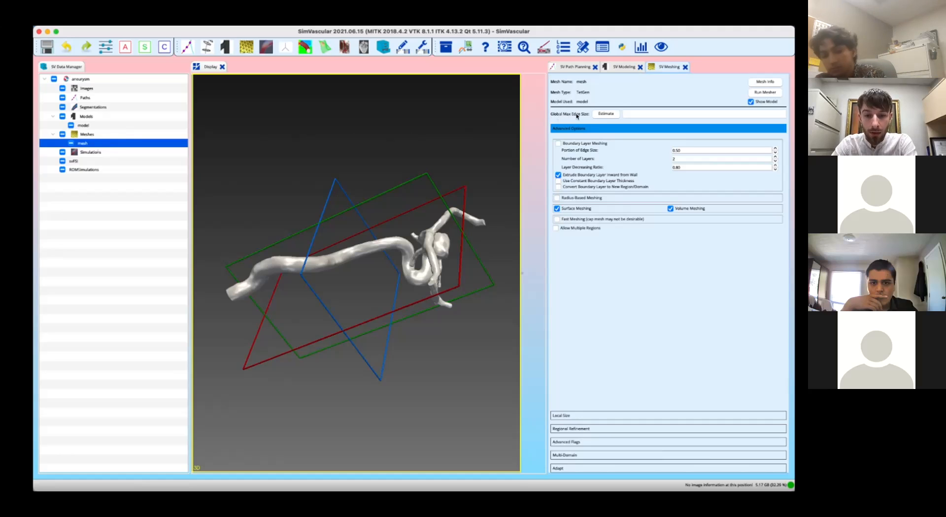
pyautogui.click(606, 114)
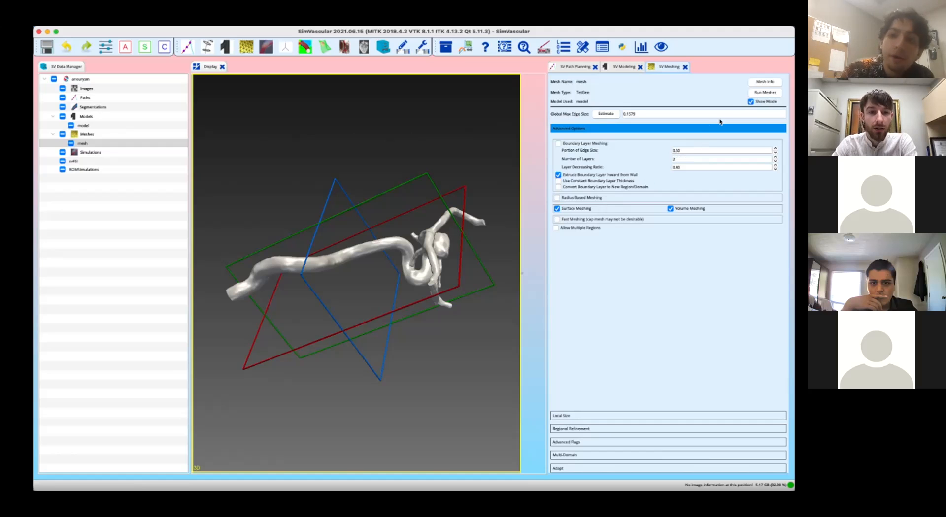
pyautogui.click(764, 92)
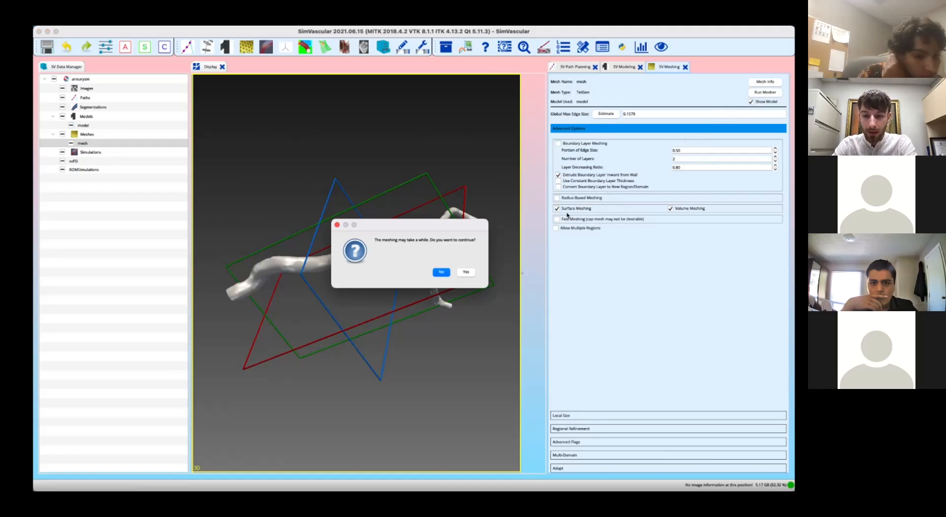
pyautogui.click(472, 274)
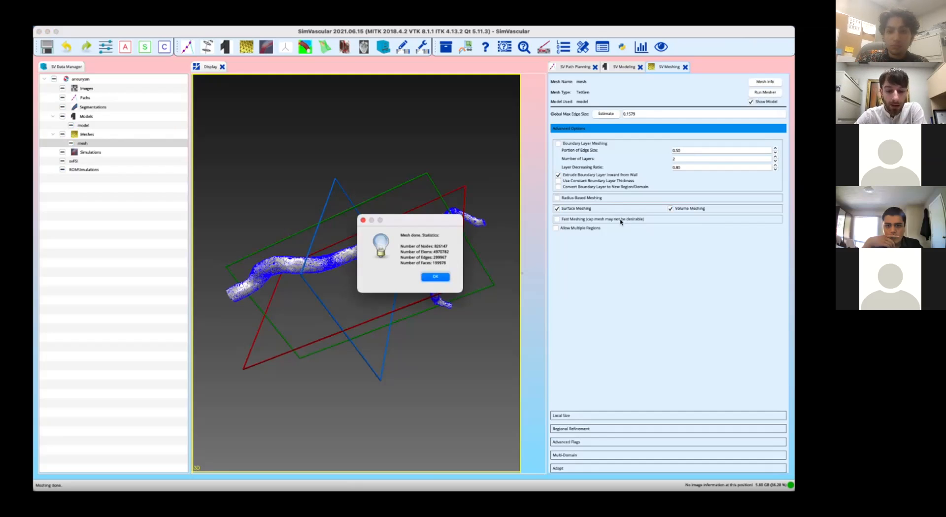
pyautogui.click(443, 278)
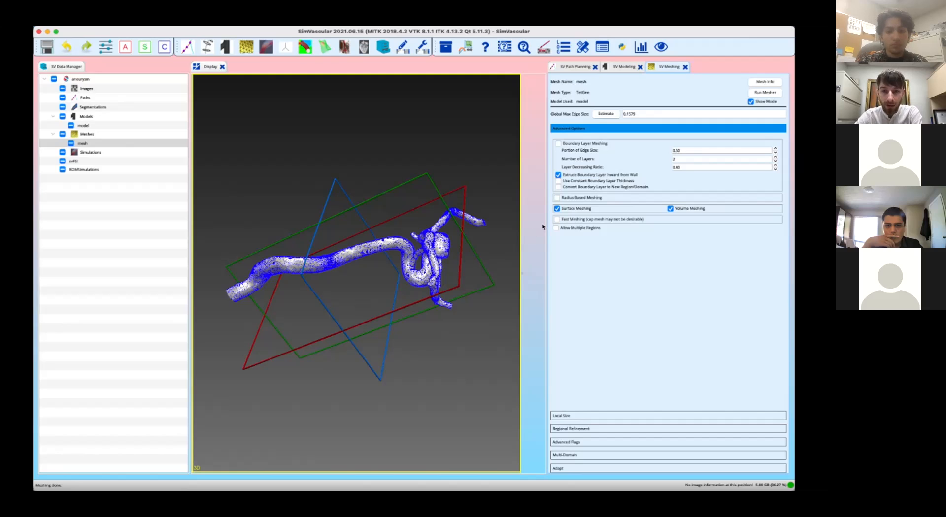
pyautogui.click(763, 83)
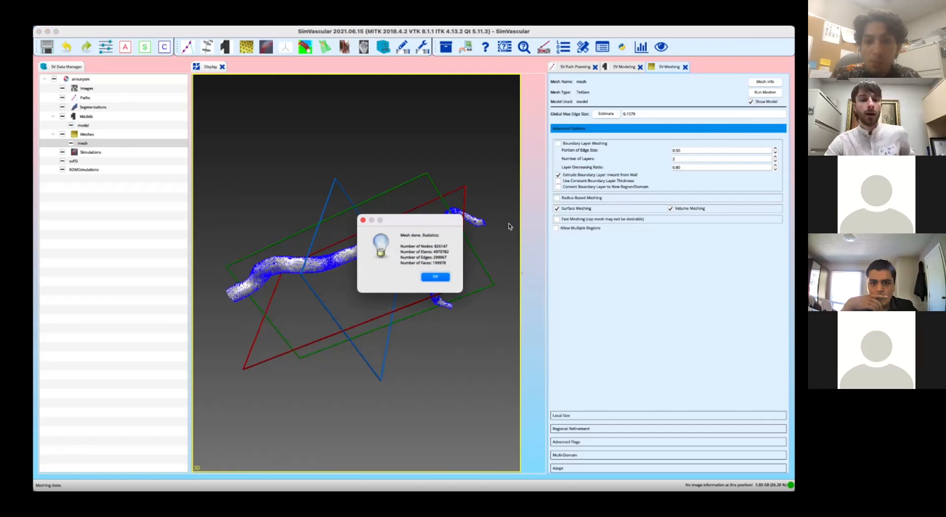
pyautogui.click(435, 277)
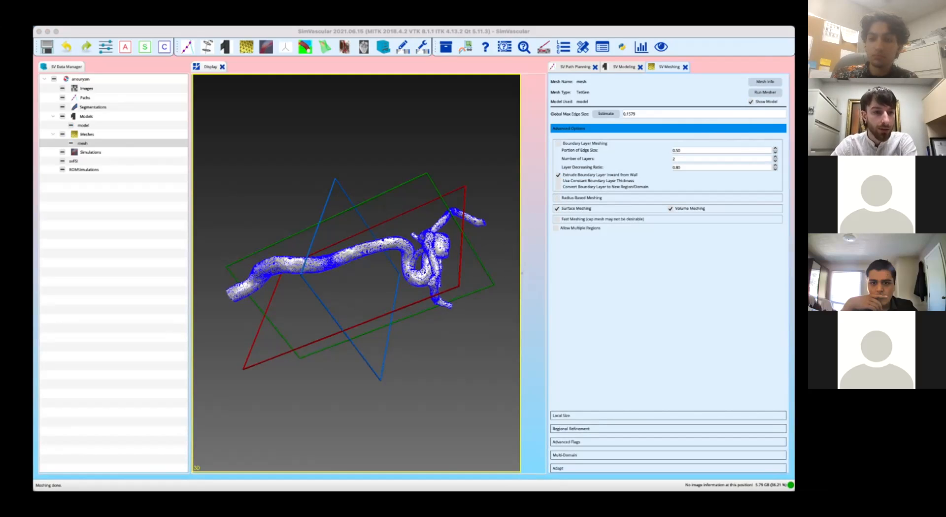
# Create a simulation job named sim that uses the model named model.
pyautogui.rightClick(117, 154)
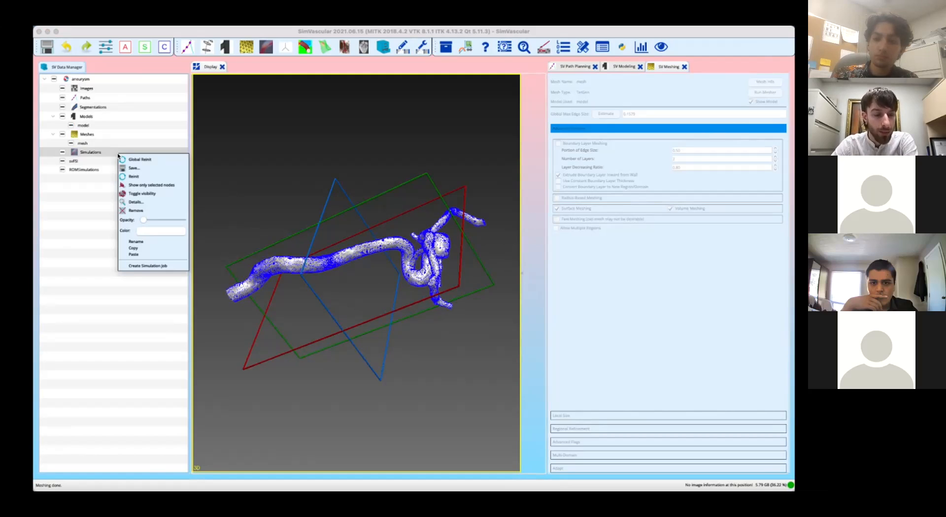
pyautogui.click(140, 265)
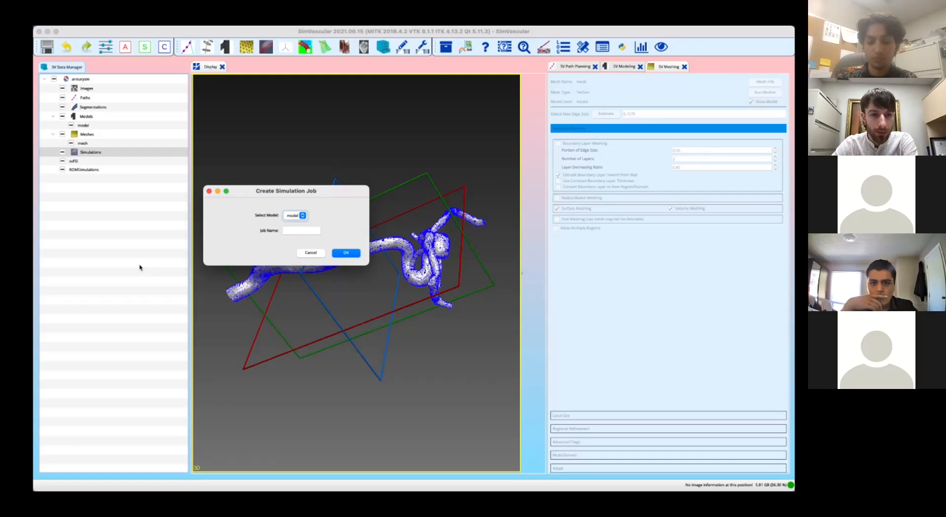
pyautogui.click(294, 216)
pyautogui.click(291, 217)
pyautogui.click(292, 230)
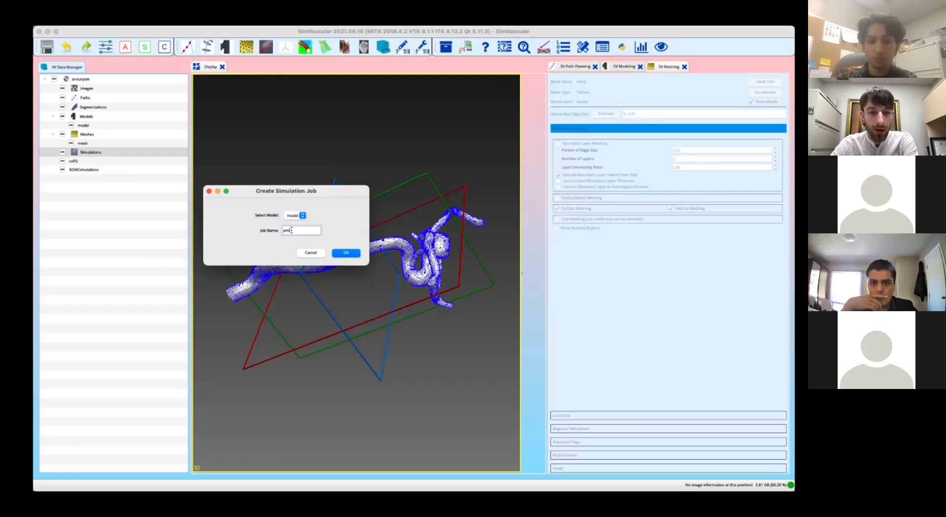
pyautogui.write('sim')
pyautogui.click(349, 253)
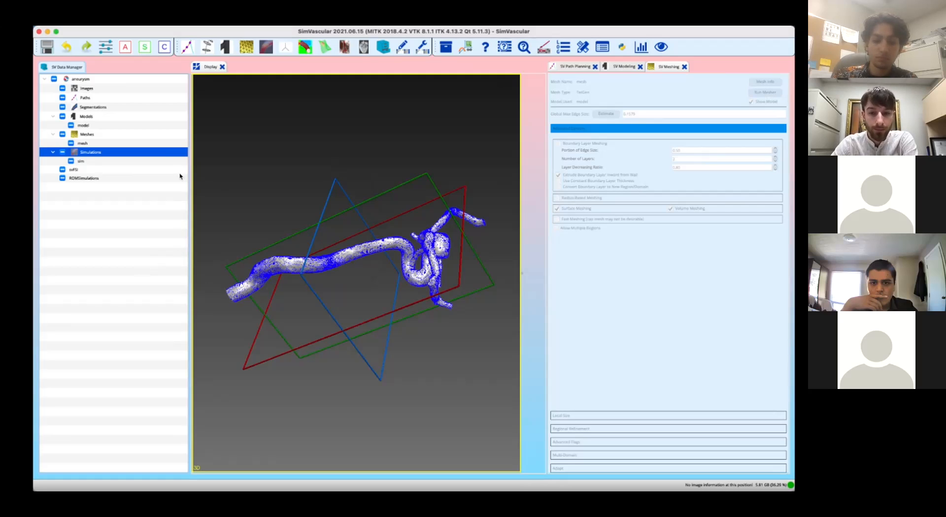
# Open the sim job and set its initial pressure to 100000.
pyautogui.doubleClick(164, 161)
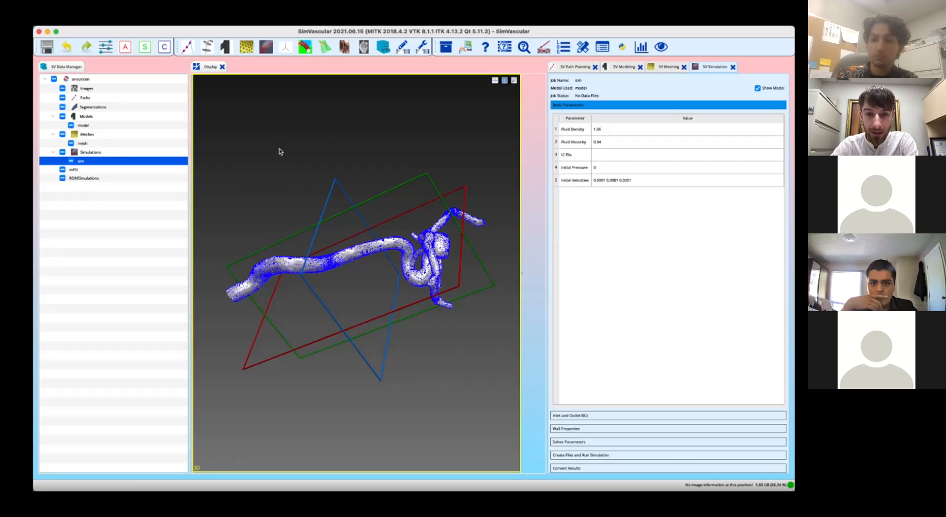
pyautogui.click(606, 168)
pyautogui.click(606, 168)
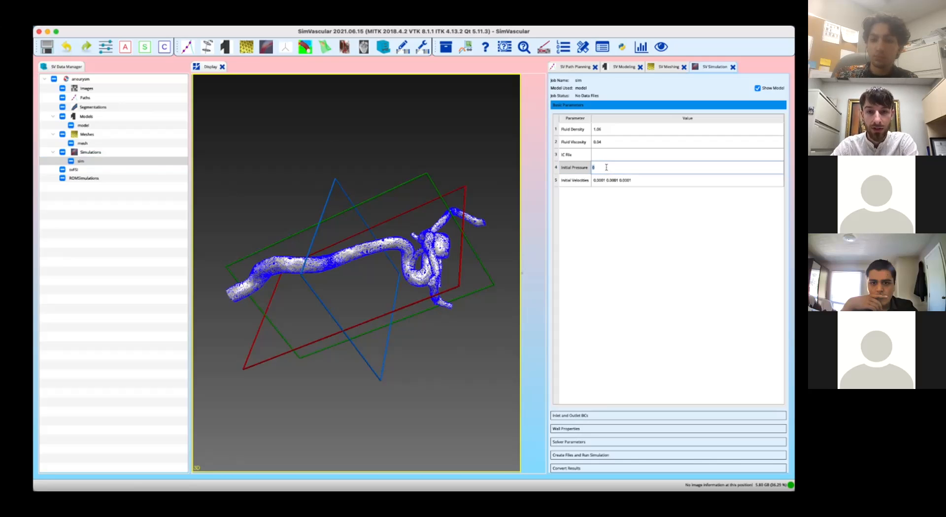
pyautogui.write('100000')
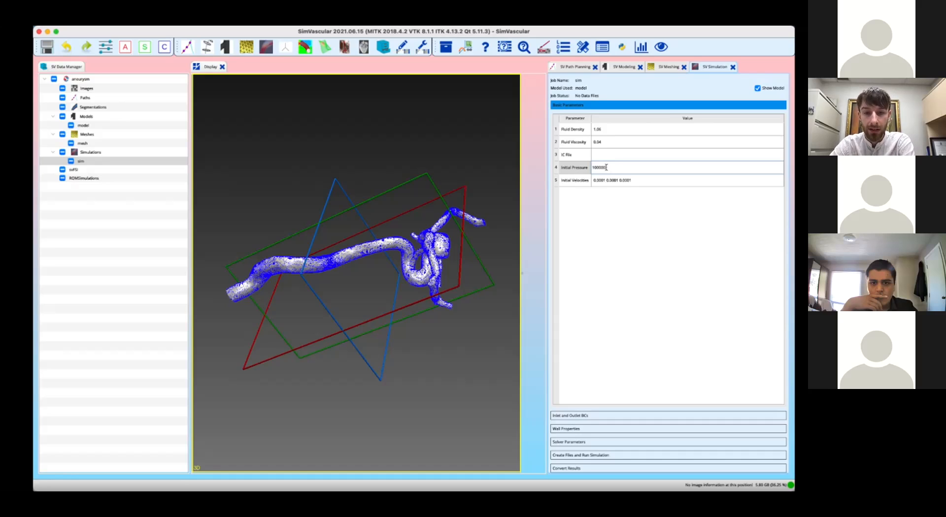
# Set the boundary condition type of the ACA and MCA03 outlets to Resistance.
pyautogui.click(629, 416)
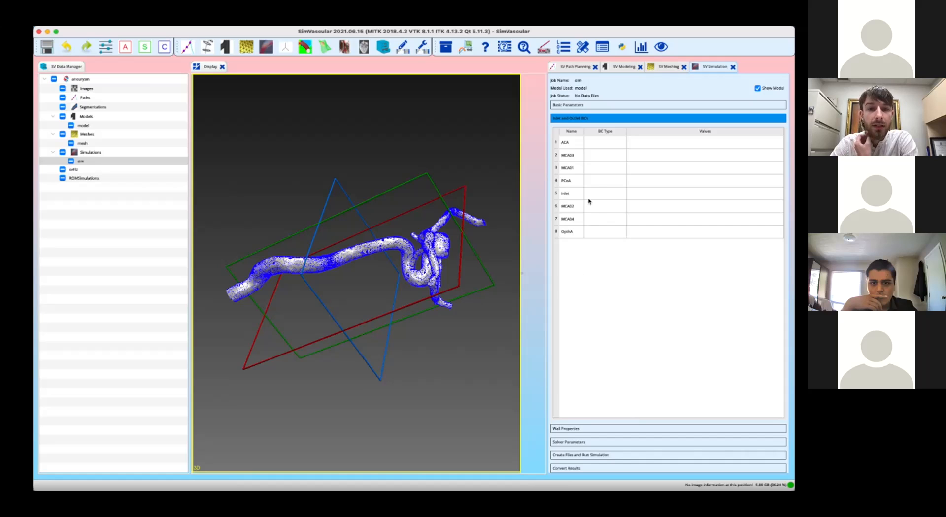
pyautogui.rightClick(604, 142)
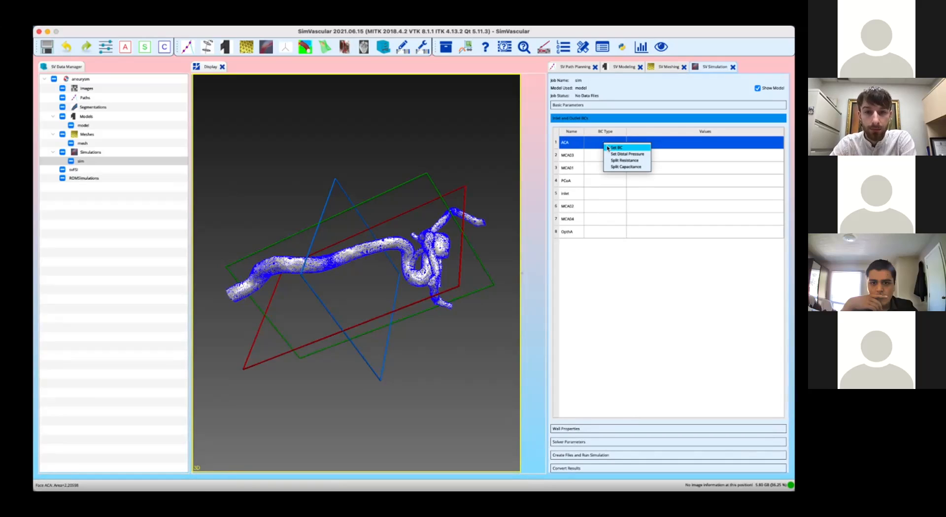
pyautogui.click(592, 146)
pyautogui.doubleClick(605, 146)
pyautogui.click(605, 144)
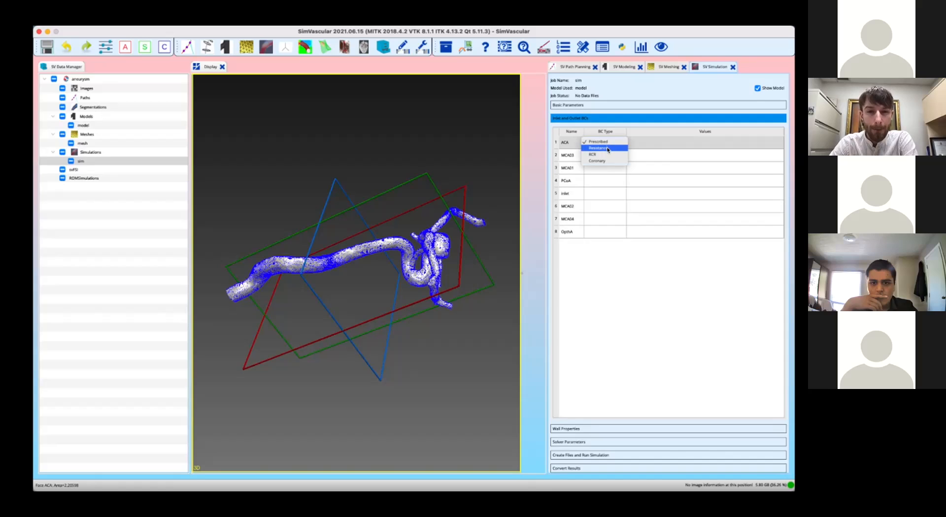
pyautogui.click(608, 148)
pyautogui.doubleClick(608, 156)
pyautogui.click(606, 154)
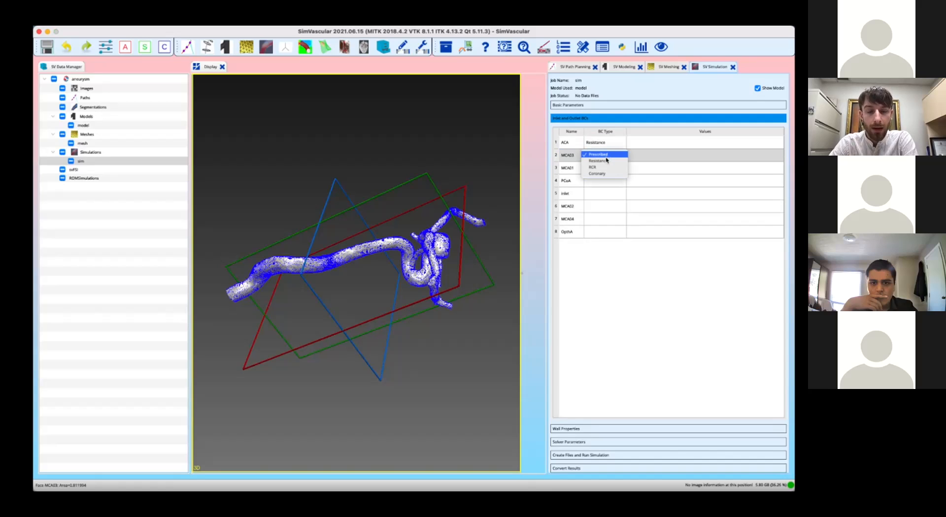
# Set the boundary condition type of the MCA01 and PCoA outlets to Resistance.
pyautogui.doubleClick(610, 168)
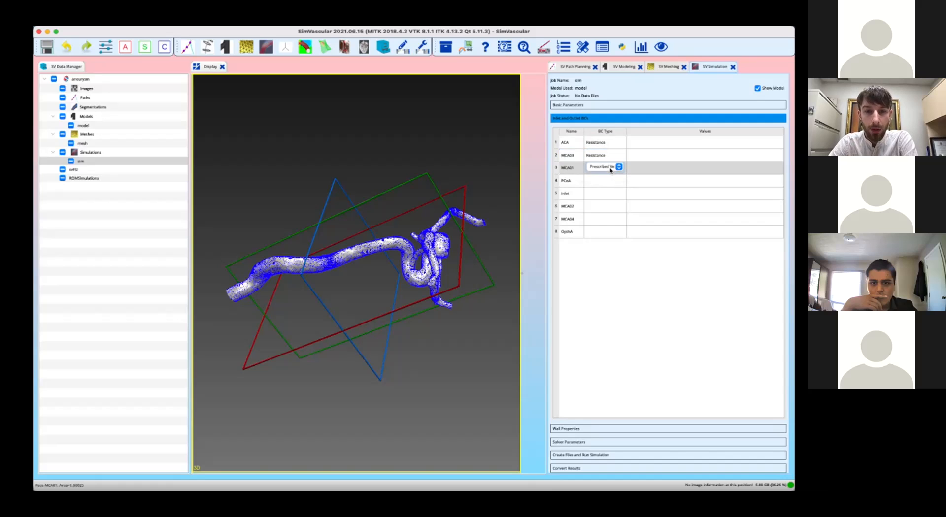
pyautogui.click(609, 169)
pyautogui.click(609, 174)
pyautogui.doubleClick(609, 181)
pyautogui.click(609, 181)
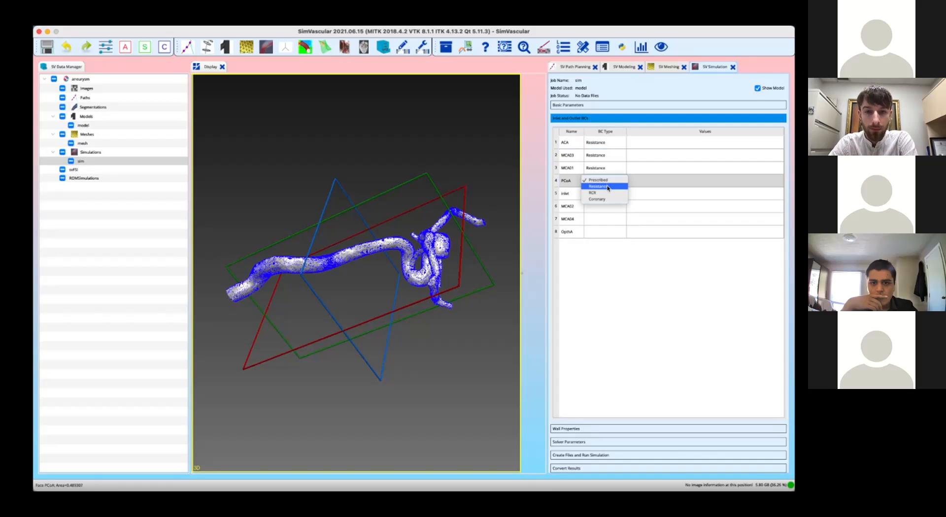
pyautogui.click(609, 187)
# Set the boundary condition type of the MCA02, MCA04 and OpthA outlets to Resistance.
pyautogui.doubleClick(610, 206)
pyautogui.click(610, 207)
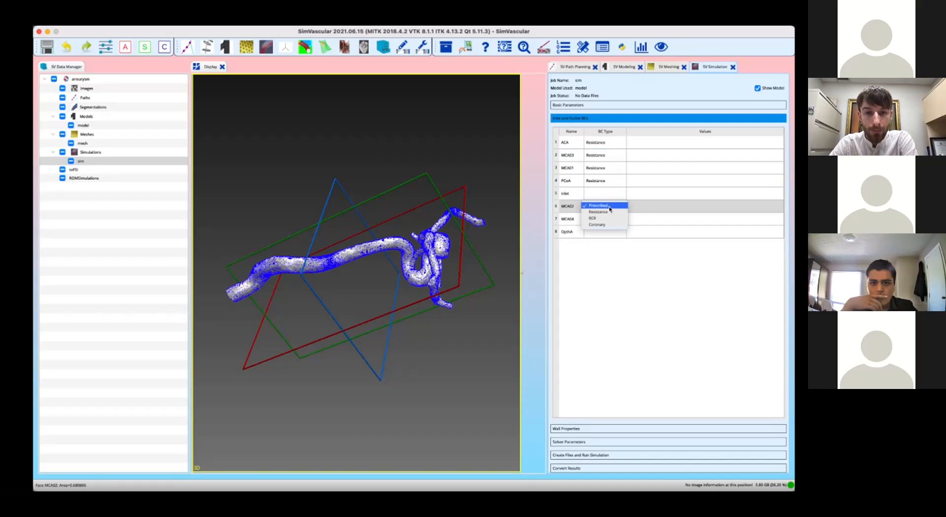
pyautogui.click(609, 212)
pyautogui.doubleClick(602, 220)
pyautogui.click(602, 219)
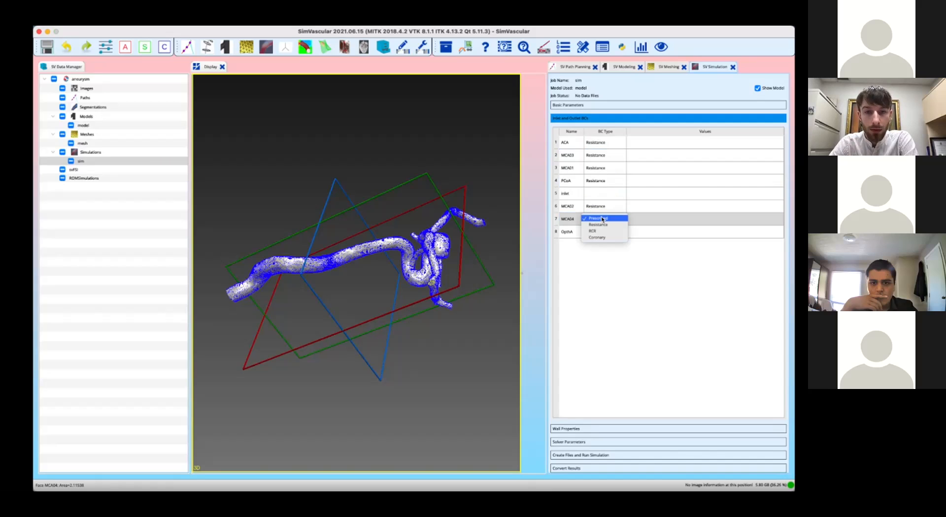
pyautogui.click(602, 225)
pyautogui.doubleClick(601, 233)
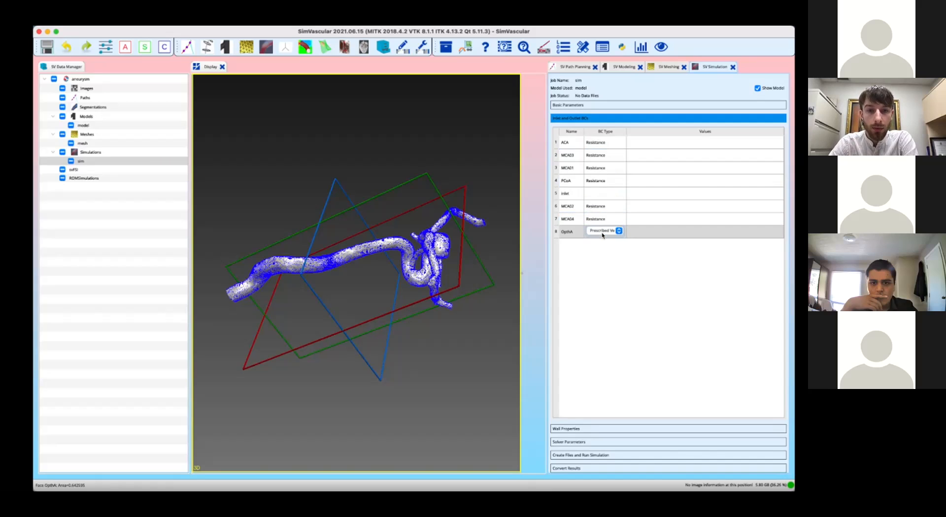
pyautogui.click(602, 233)
pyautogui.click(601, 239)
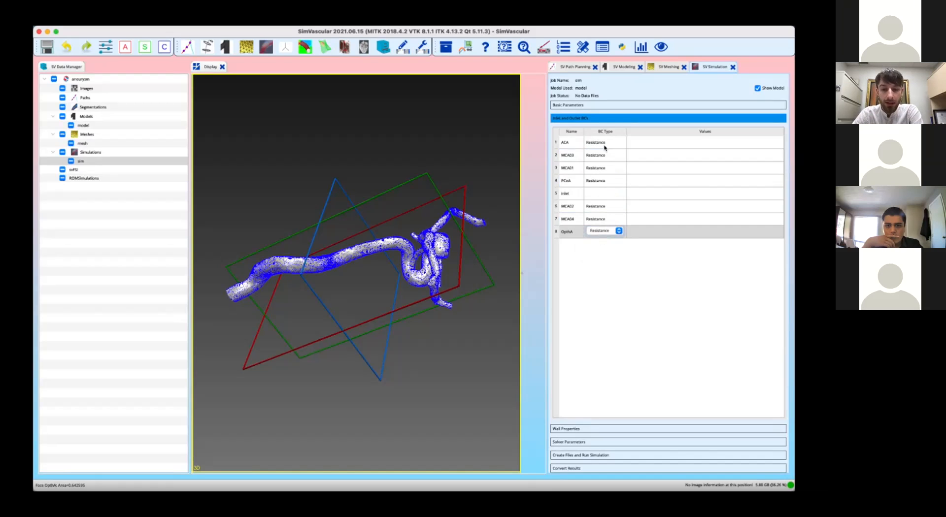
# Set a distal pressure of 2266 for all seven outlet faces, leaving out the inlet.
pyautogui.click(575, 143)
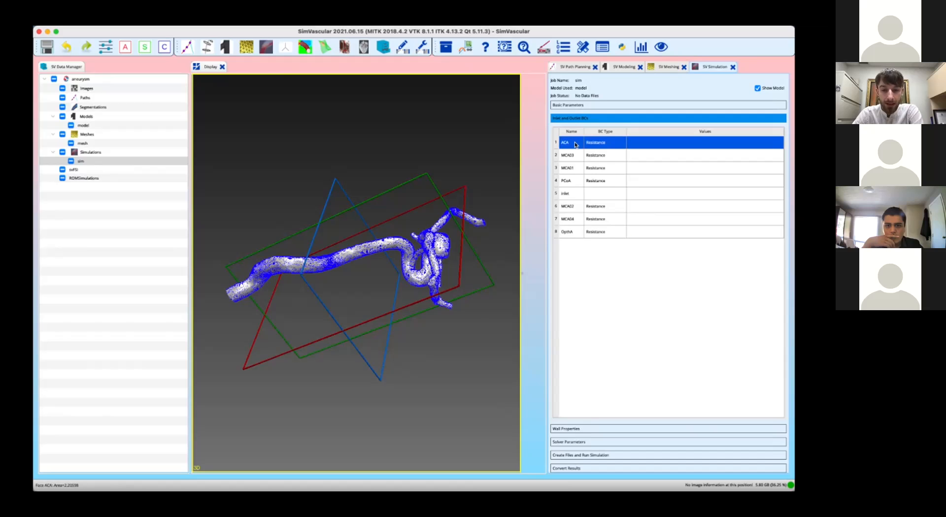
pyautogui.keyDown('shift'); pyautogui.click(576, 156); pyautogui.keyUp('shift')
pyautogui.keyDown('shift'); pyautogui.click(573, 169); pyautogui.keyUp('shift')
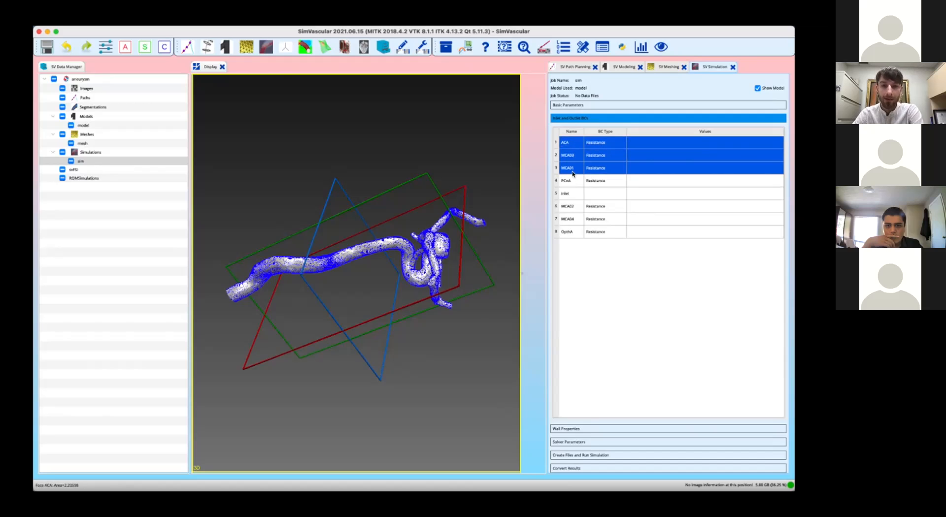
pyautogui.keyDown('shift'); pyautogui.click(574, 181); pyautogui.keyUp('shift')
pyautogui.keyDown('ctrl'); pyautogui.click(575, 208); pyautogui.keyUp('ctrl')
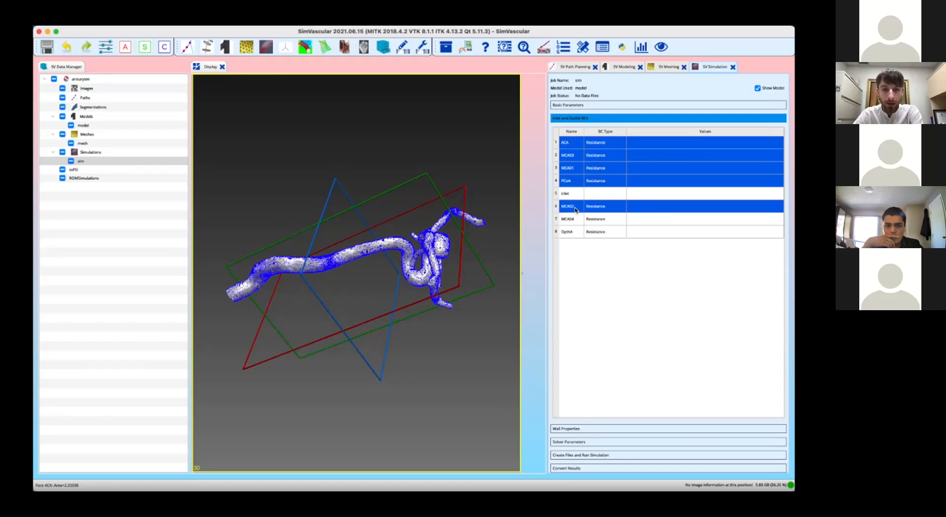
pyautogui.keyDown('ctrl'); pyautogui.click(575, 218); pyautogui.keyUp('ctrl')
pyautogui.keyDown('ctrl'); pyautogui.click(573, 233); pyautogui.keyUp('ctrl')
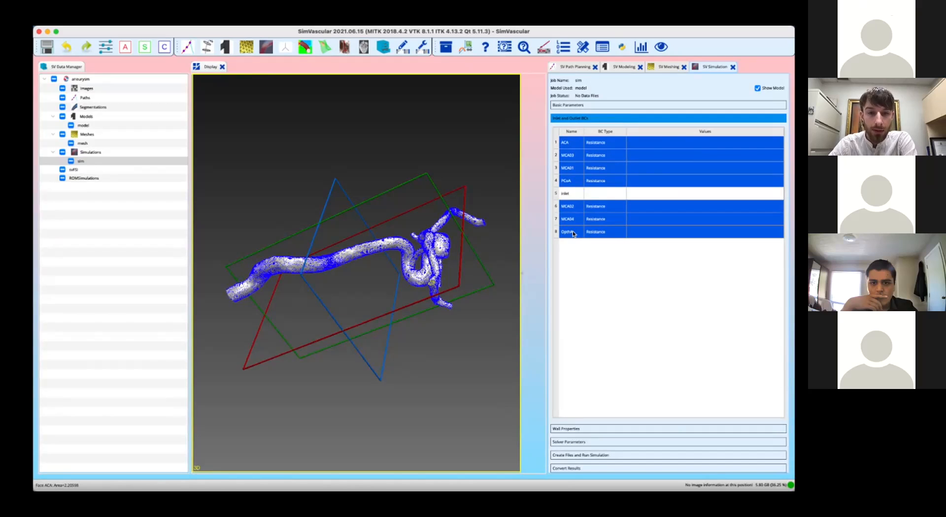
pyautogui.rightClick(572, 231)
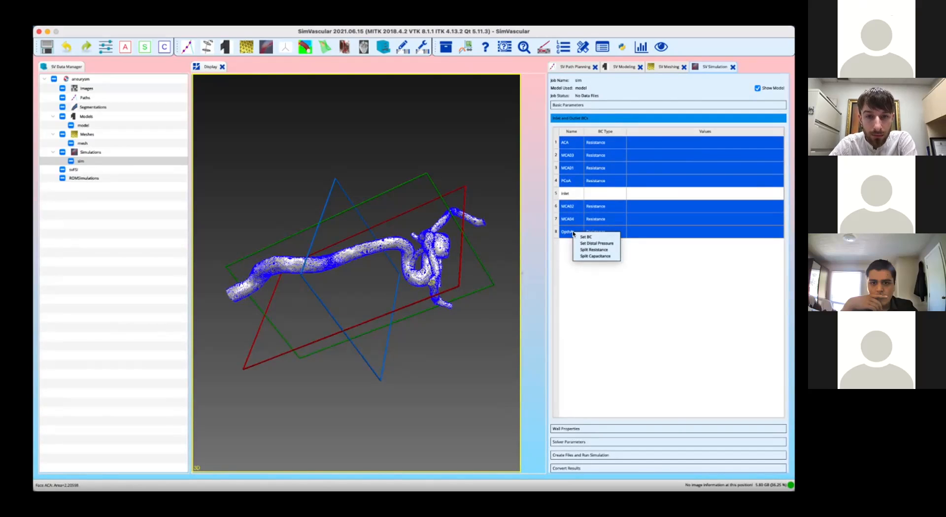
pyautogui.click(595, 243)
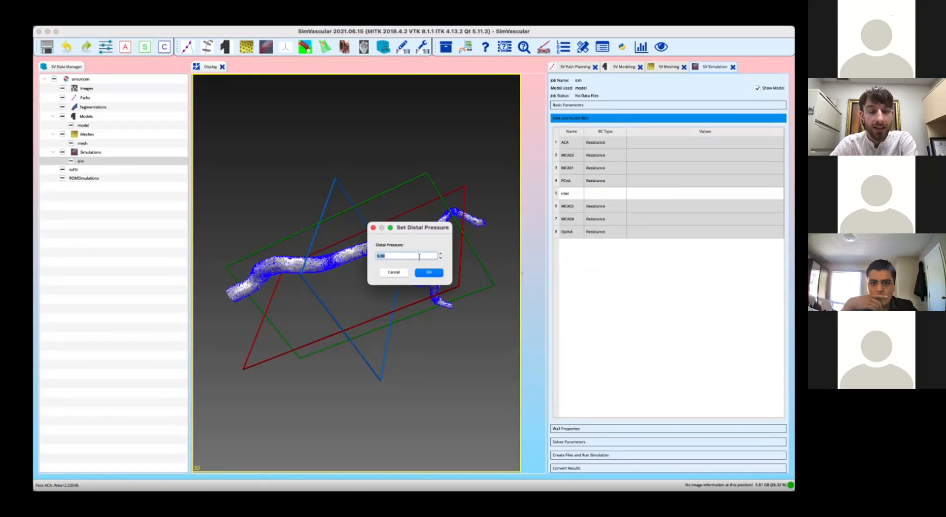
pyautogui.write('2266')
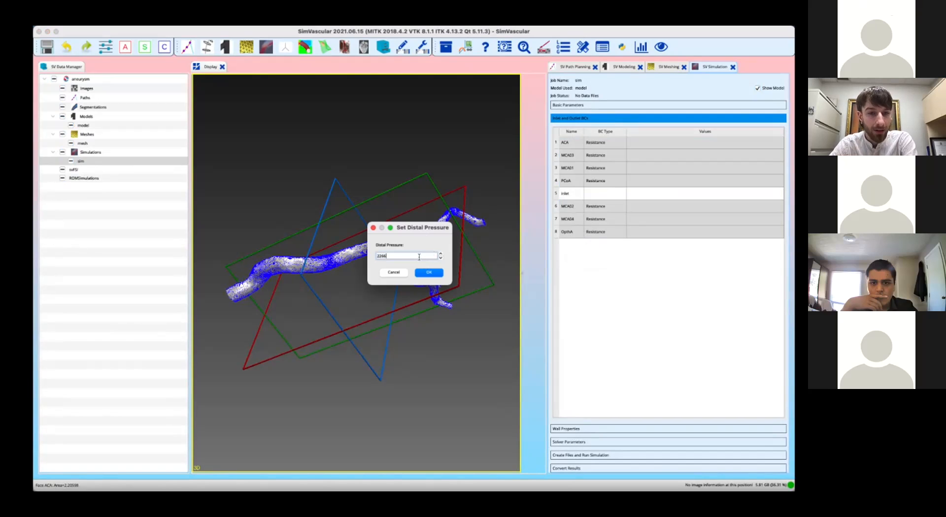
pyautogui.click(428, 273)
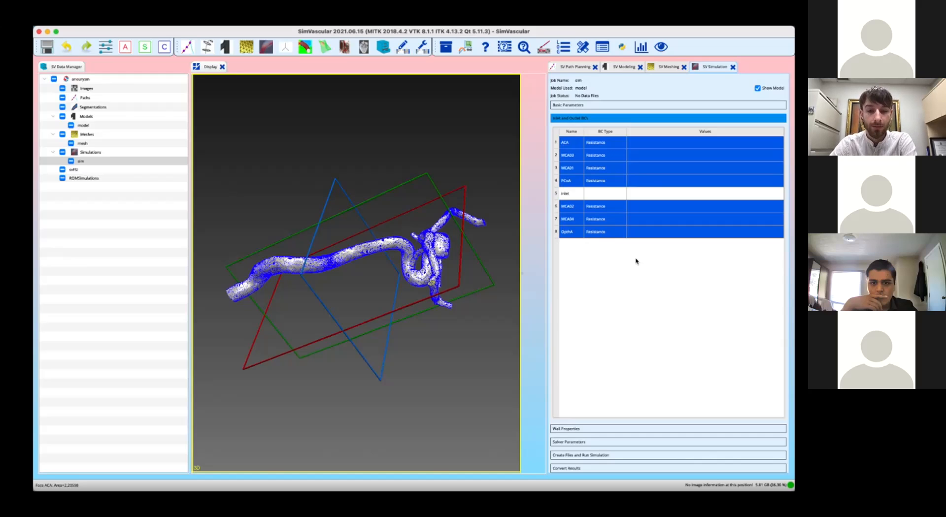
# Split a total resistance of 50000 across all seven outlet faces with a Murray's law coefficient of 2.
pyautogui.click(635, 261)
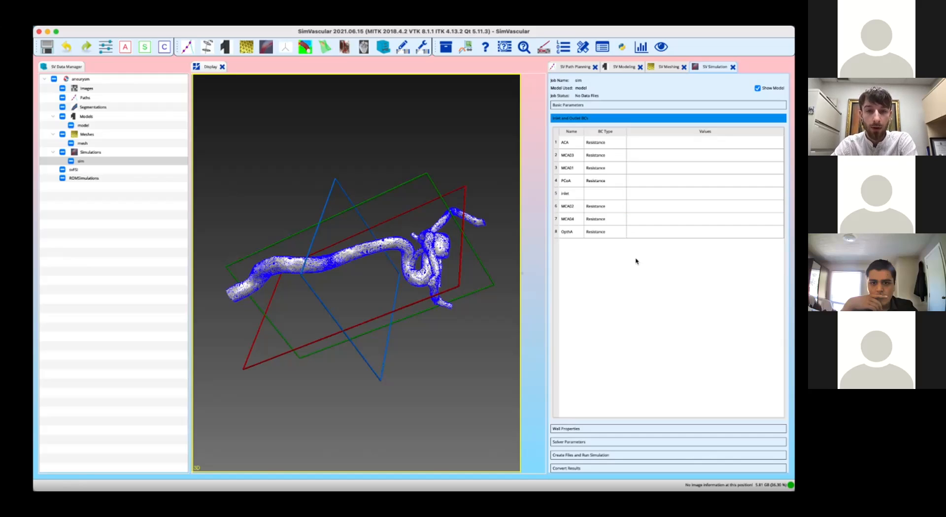
pyautogui.moveTo(607, 143); pyautogui.dragTo(606, 181)
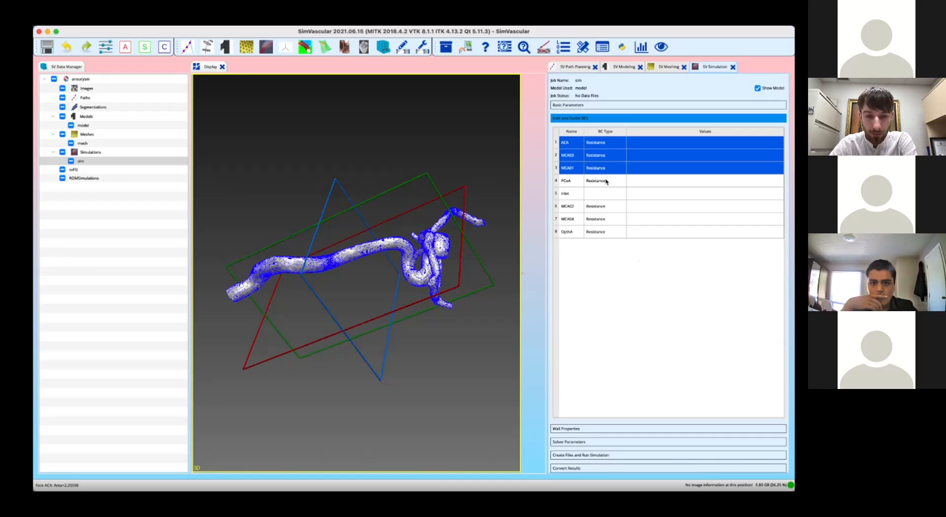
pyautogui.keyDown('super'); pyautogui.click(607, 182); pyautogui.keyUp('super')
pyautogui.keyDown('super'); pyautogui.click(607, 206); pyautogui.keyUp('super')
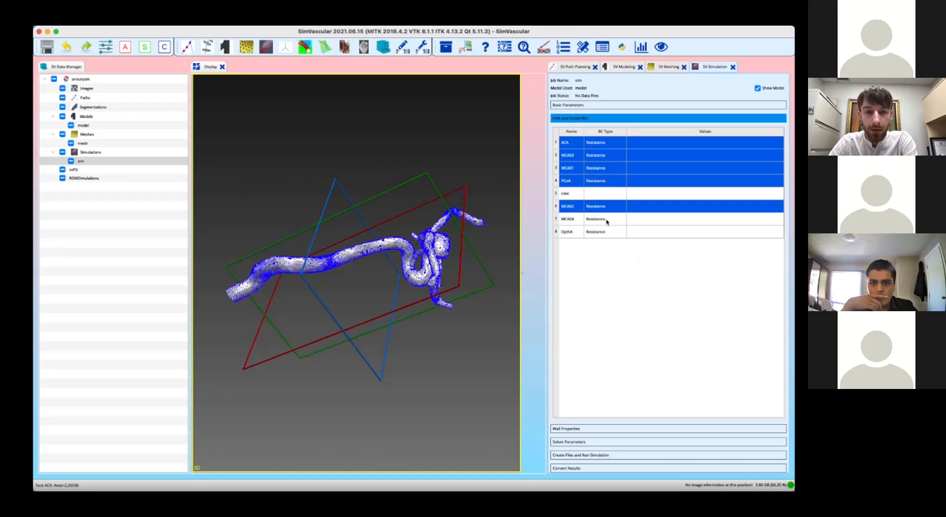
pyautogui.keyDown('super'); pyautogui.click(607, 221); pyautogui.keyUp('super')
pyautogui.keyDown('super'); pyautogui.click(606, 233); pyautogui.keyUp('super')
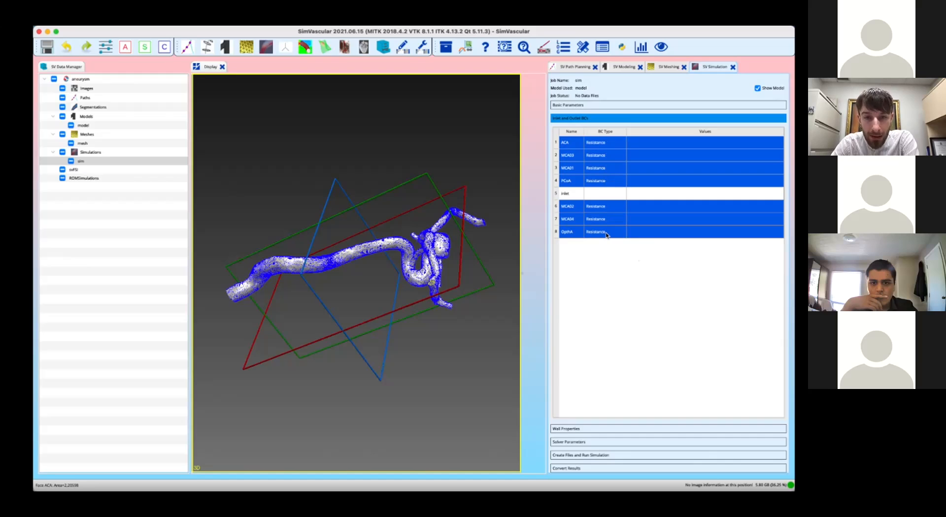
pyautogui.rightClick(606, 234)
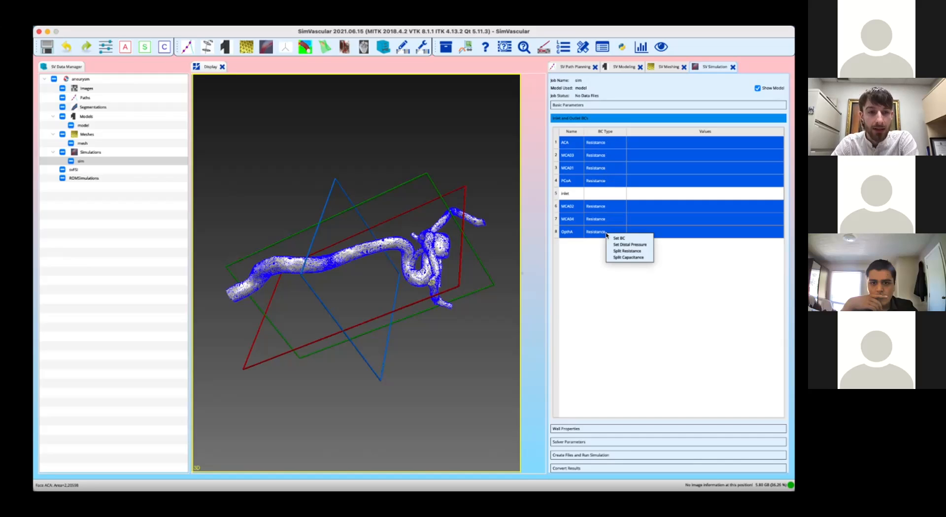
pyautogui.click(625, 251)
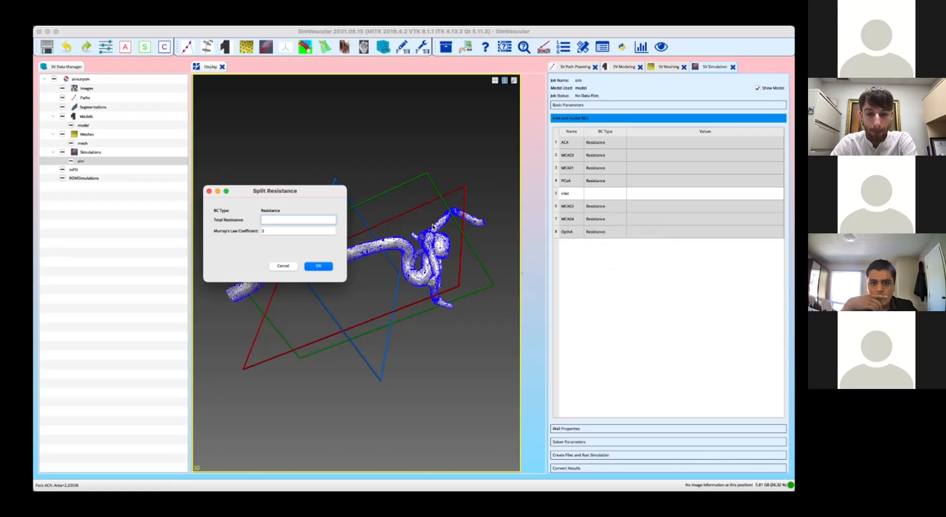
pyautogui.write('50000')
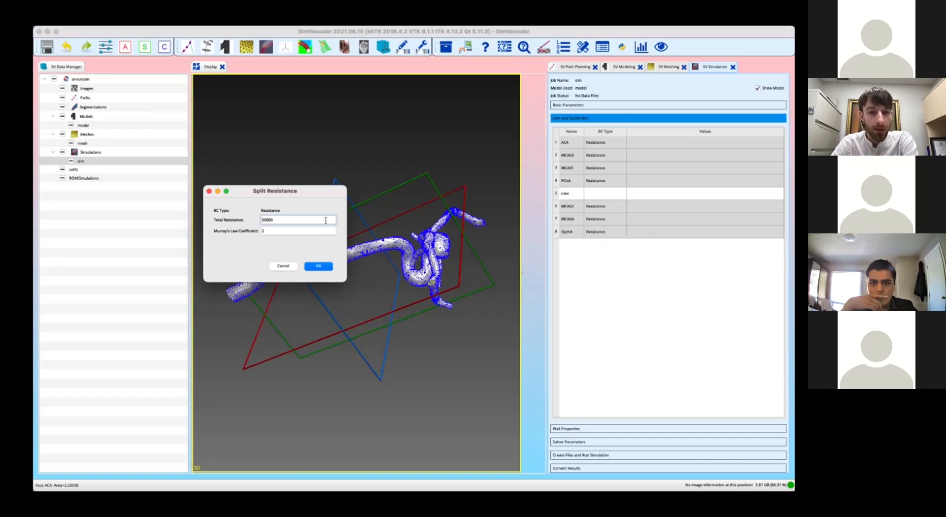
pyautogui.click(326, 267)
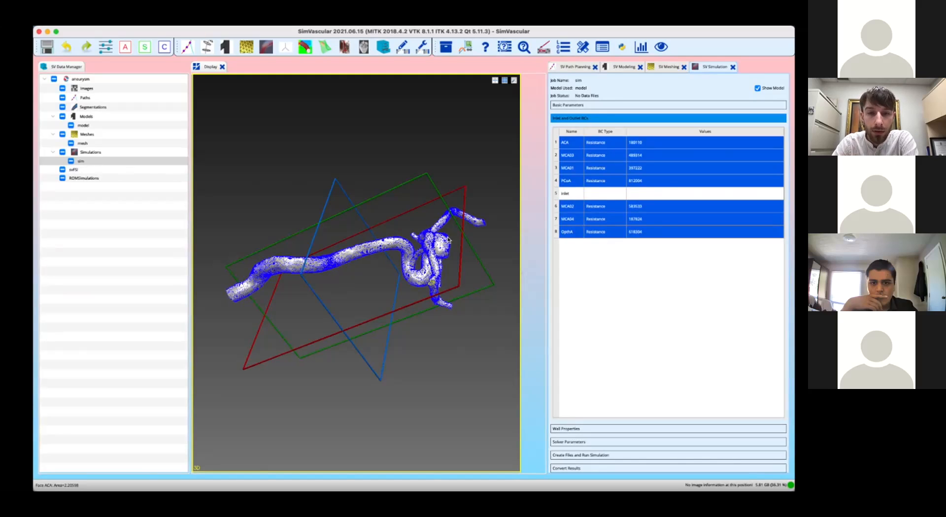
# Assign a Prescribed Velocities boundary condition with a womersley analytic shape to the inlet face.
pyautogui.click(608, 195)
pyautogui.rightClick(609, 195)
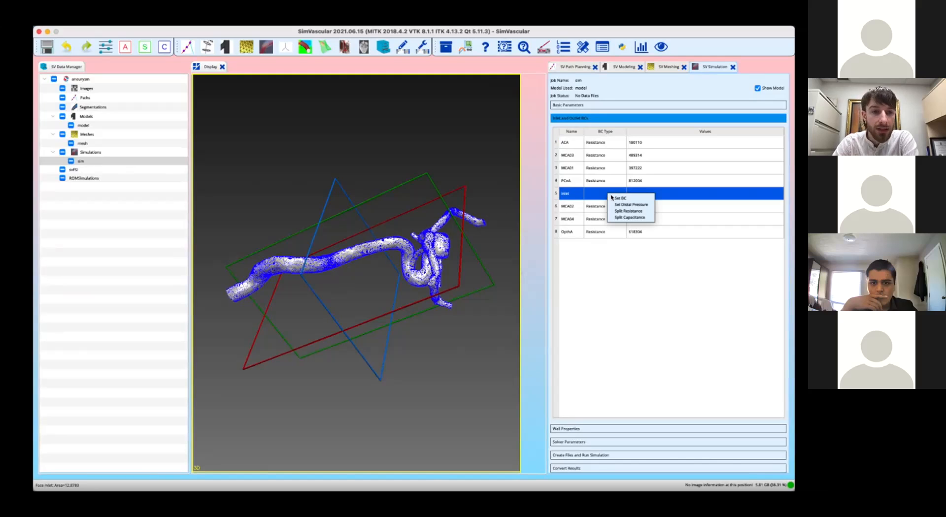
pyautogui.click(616, 198)
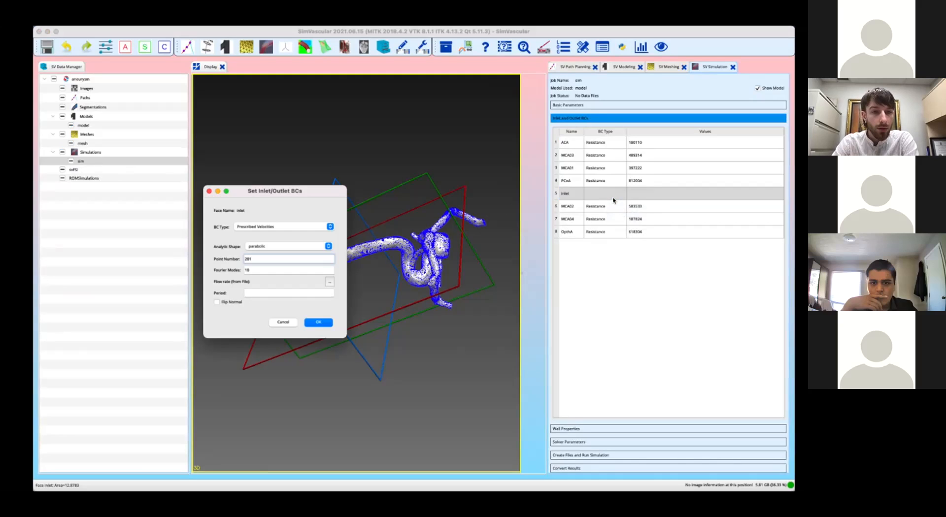
pyautogui.click(297, 227)
pyautogui.click(297, 227)
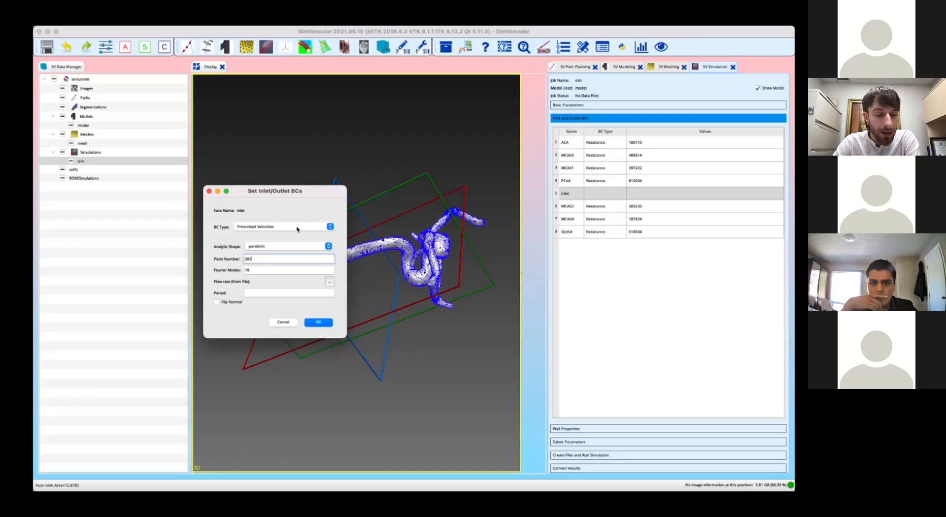
pyautogui.click(303, 246)
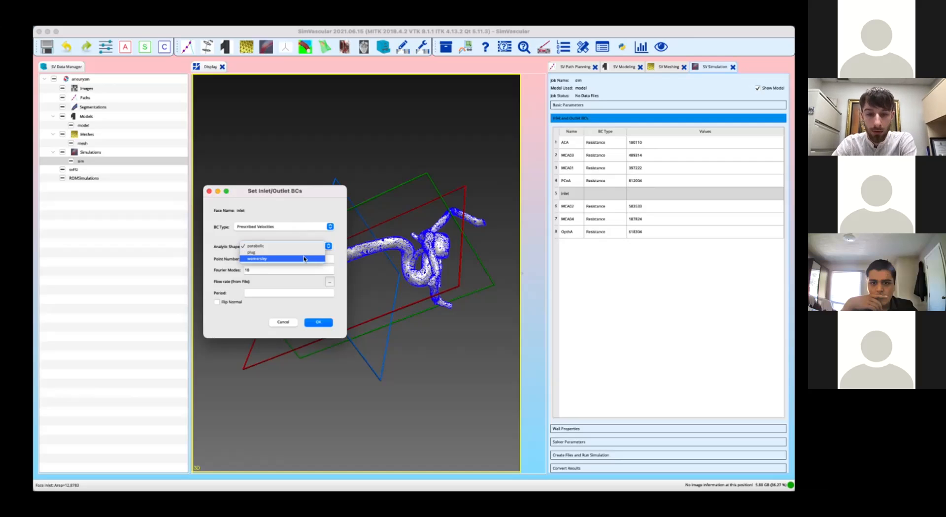
pyautogui.click(304, 256)
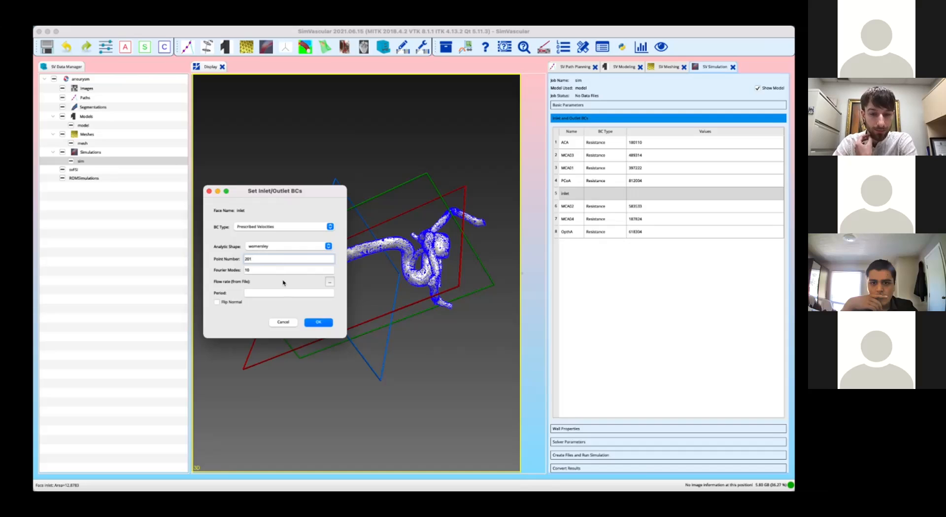
# Load ICA-pulse-sine.flow from the demo folder as the inlet's flow rate file.
pyautogui.click(329, 282)
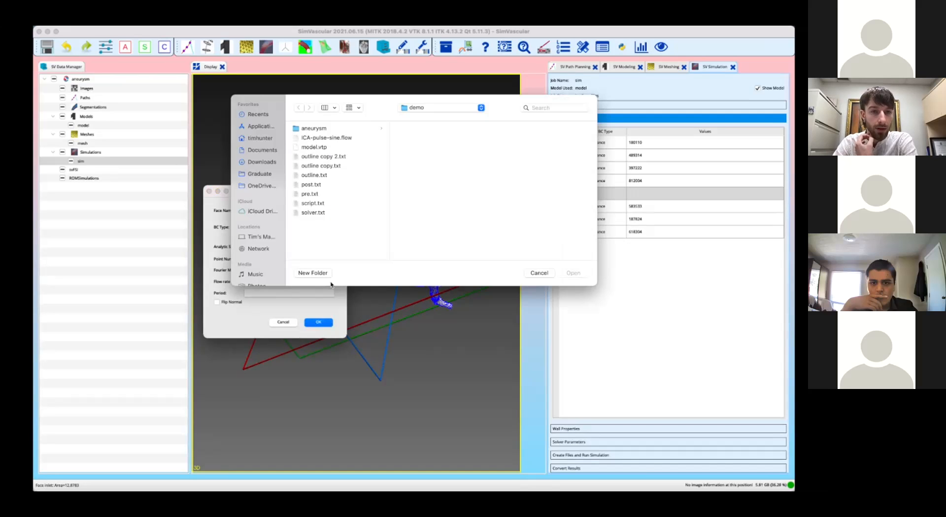
pyautogui.click(345, 138)
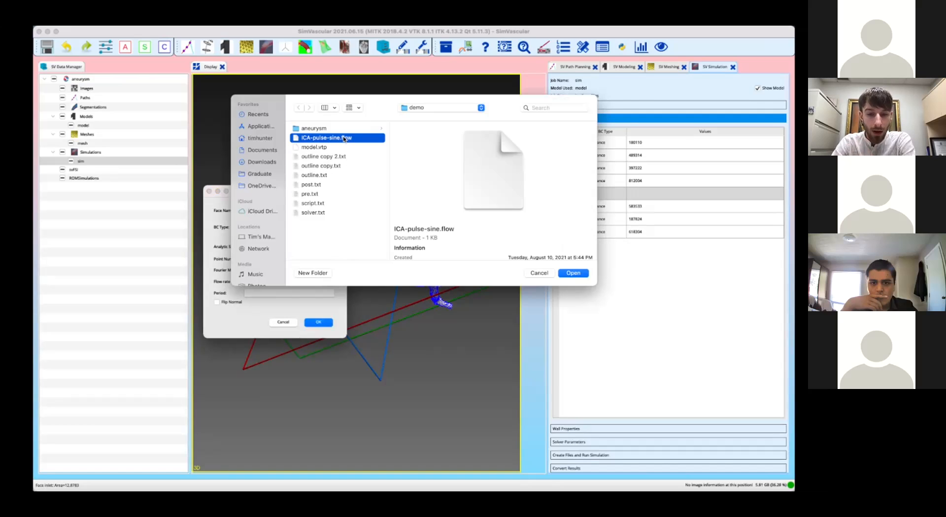
pyautogui.doubleClick(344, 138)
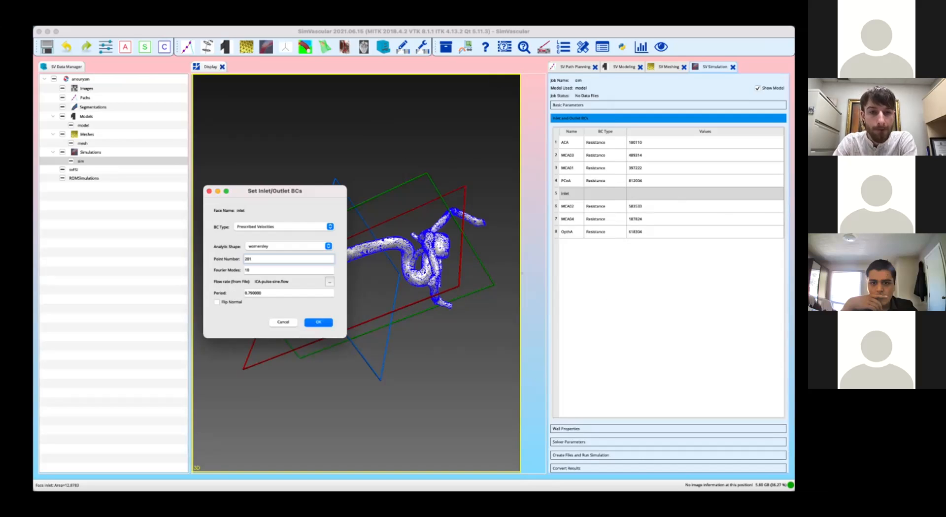
# Switch to the text view of ICA-pulse-sine.flow, examine its time and flow rate columns, and close it.
pyautogui.press('super+Tab')
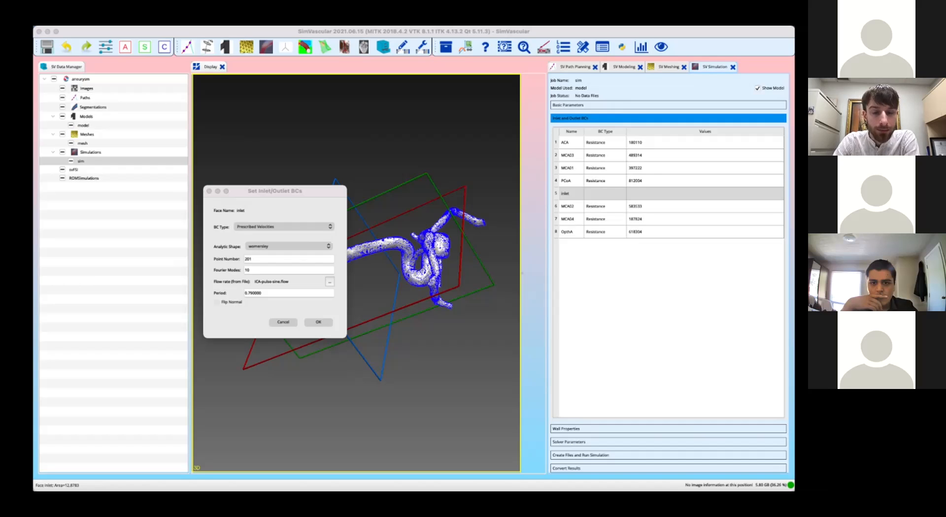
pyautogui.moveTo(591, 155); pyautogui.dragTo(603, 127)
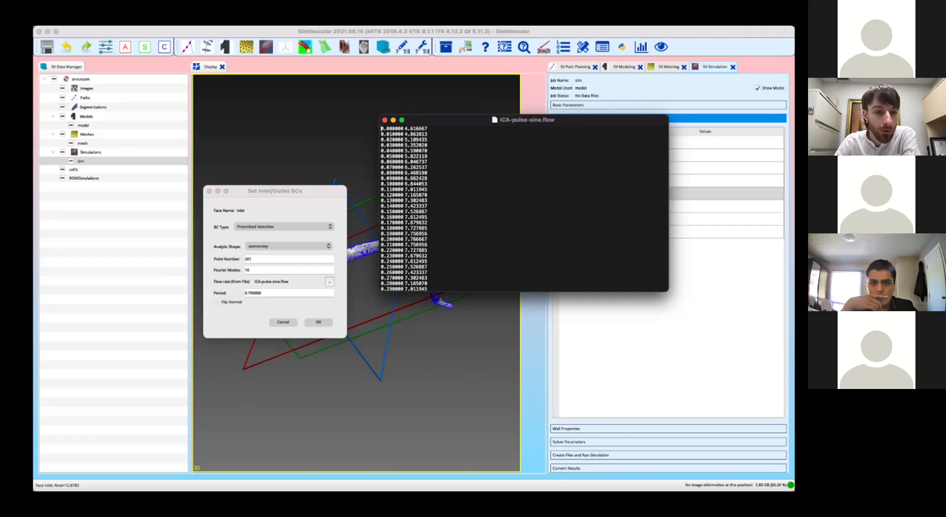
pyautogui.click(385, 120)
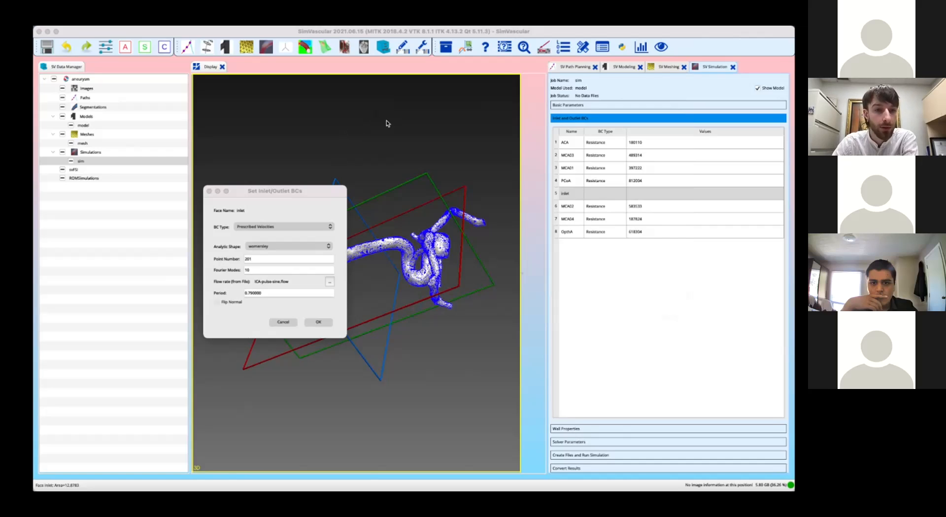
# Flip the inlet's normal, set its point number to 80 and period to 0.8, apply the boundary condition and save the project.
pyautogui.click(216, 303)
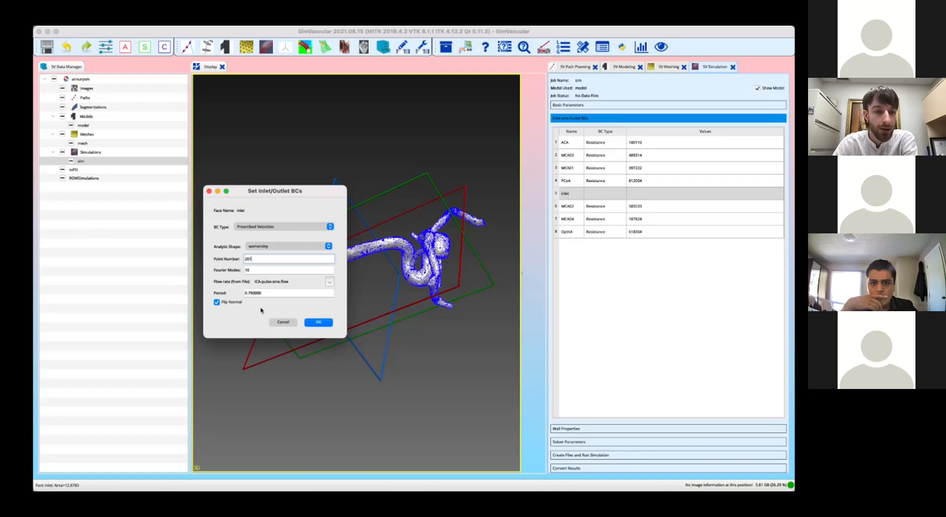
pyautogui.doubleClick(265, 259)
pyautogui.write('80')
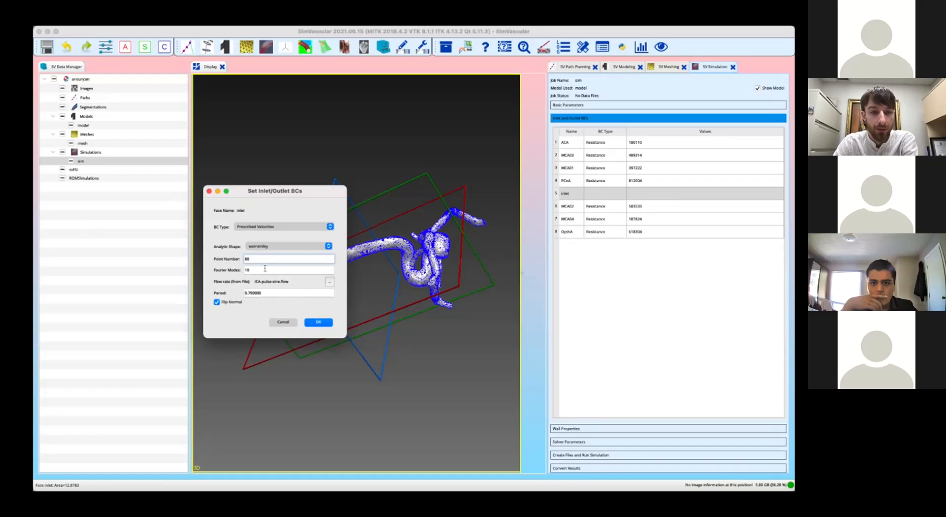
pyautogui.doubleClick(266, 293)
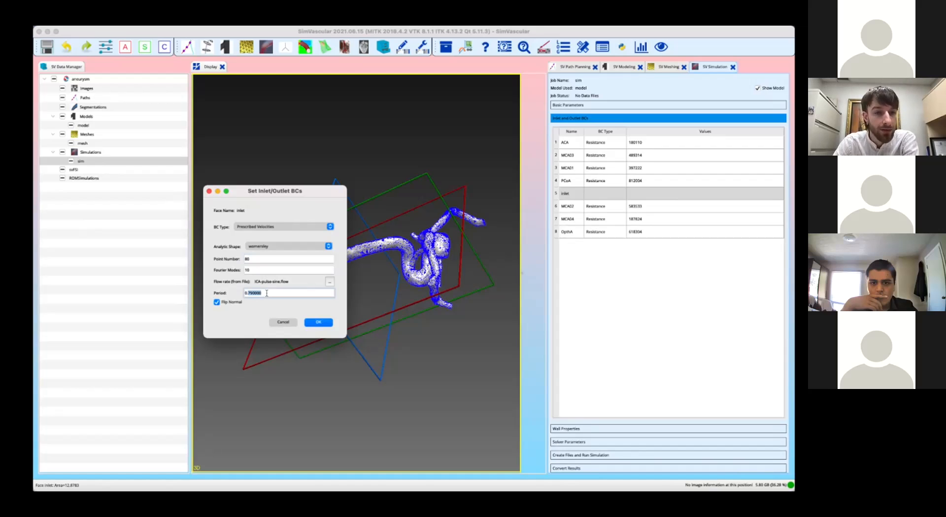
pyautogui.write('0.8')
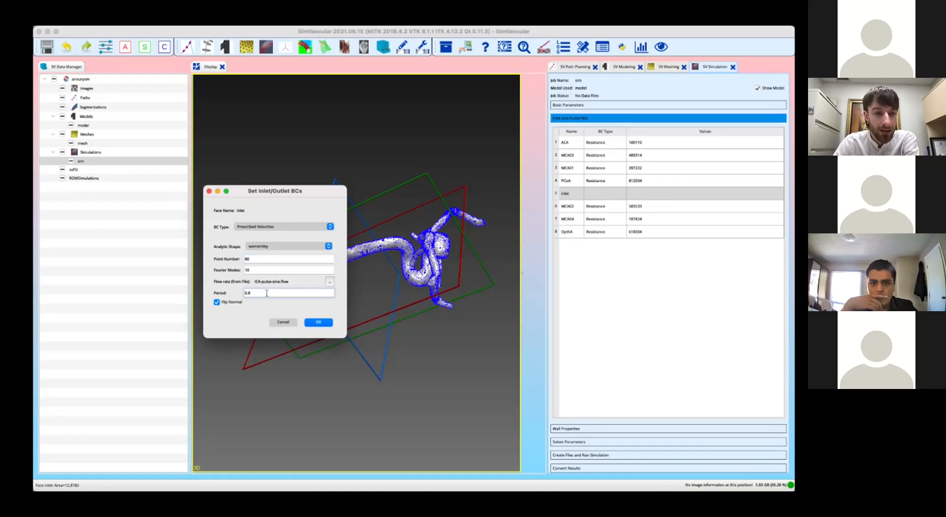
pyautogui.click(318, 322)
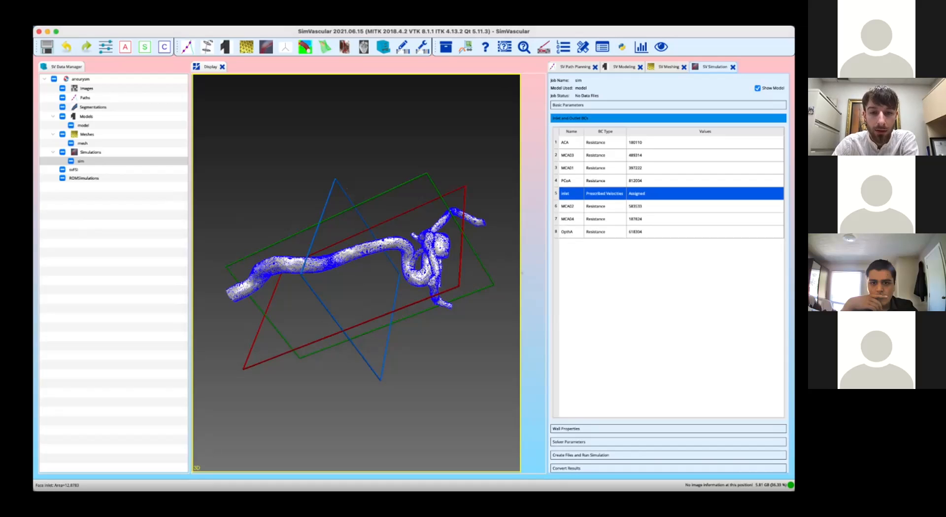
pyautogui.hotkey('ctrl', 's')
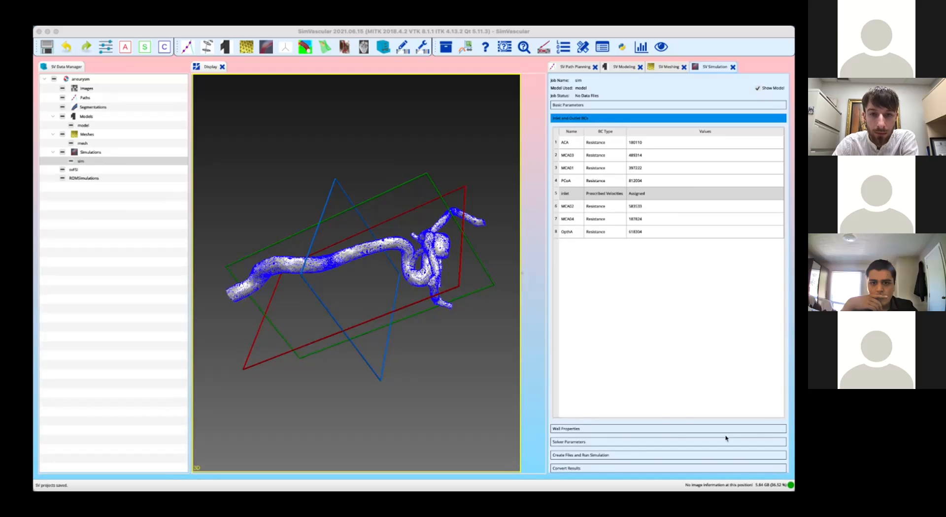
# Try the Deformable(Constant) wall type in the wall properties and return the type to Rigid.
pyautogui.click(673, 430)
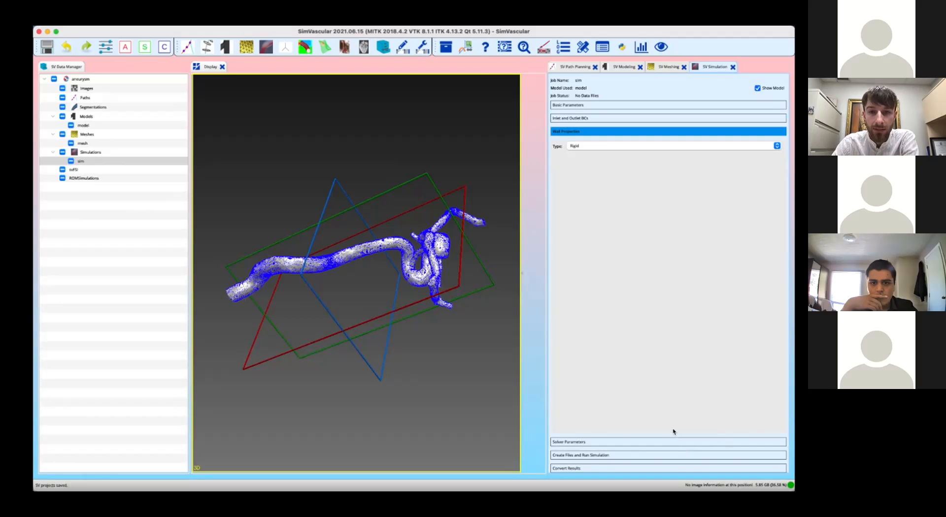
pyautogui.click(684, 147)
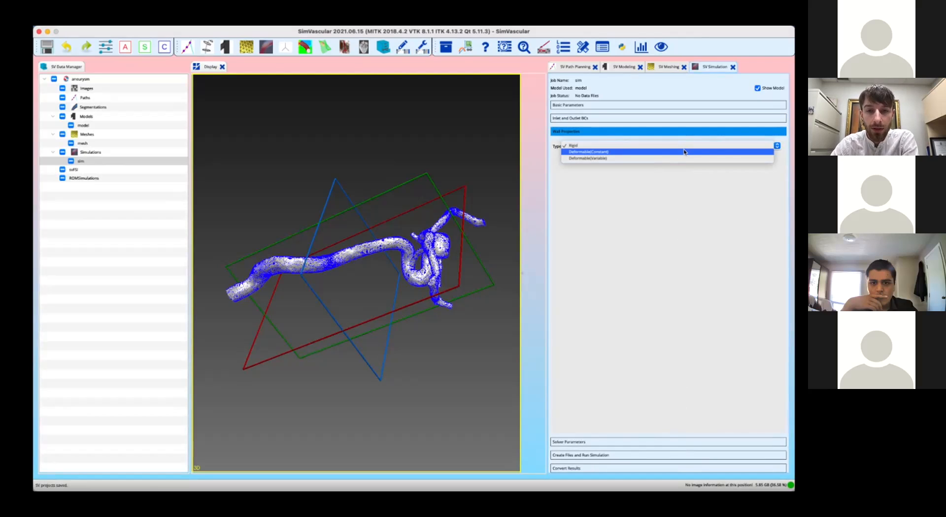
pyautogui.click(684, 152)
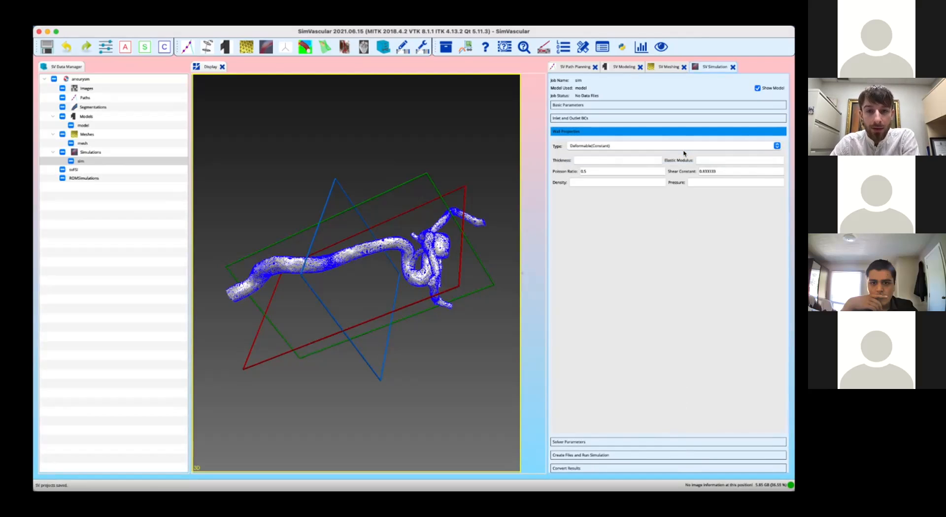
pyautogui.click(684, 147)
pyautogui.click(679, 139)
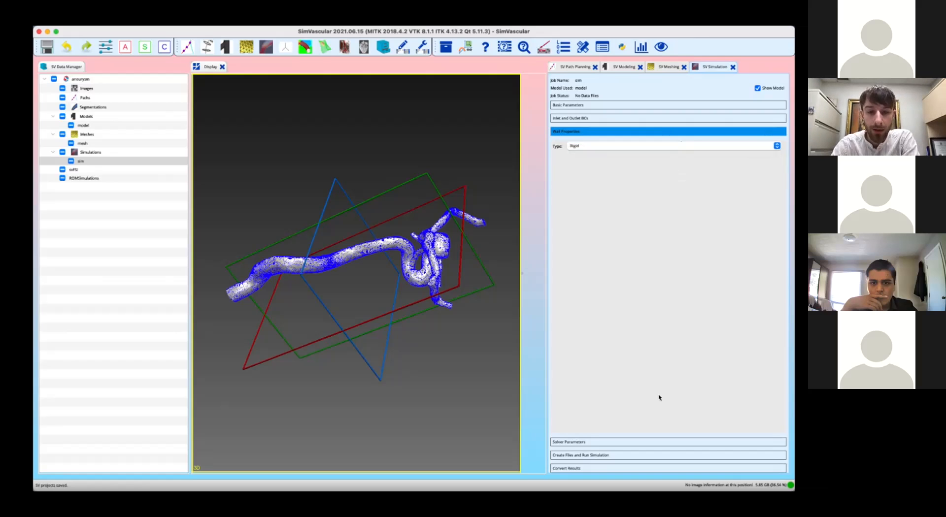
# In the solver parameters, set the number of timesteps to 0.1, time step size to 24 and timesteps between restarts to 1.
pyautogui.click(660, 442)
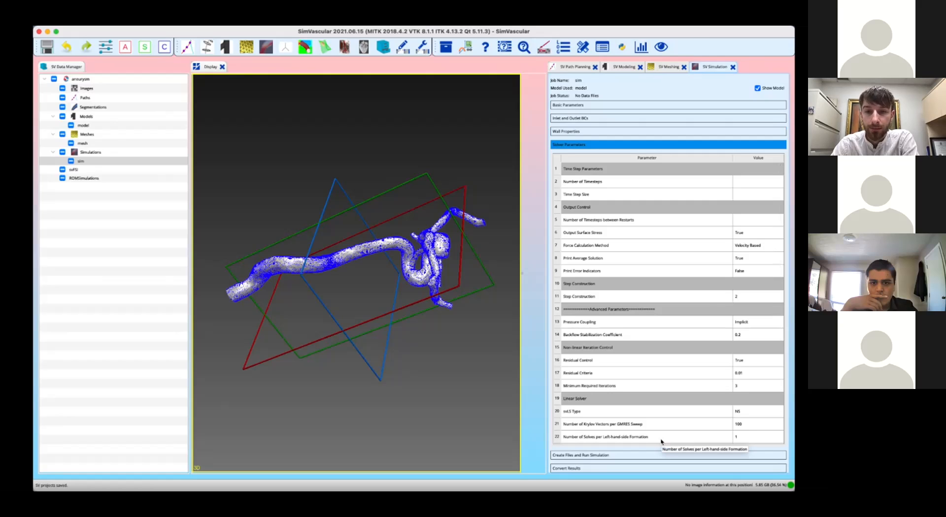
pyautogui.doubleClick(741, 181)
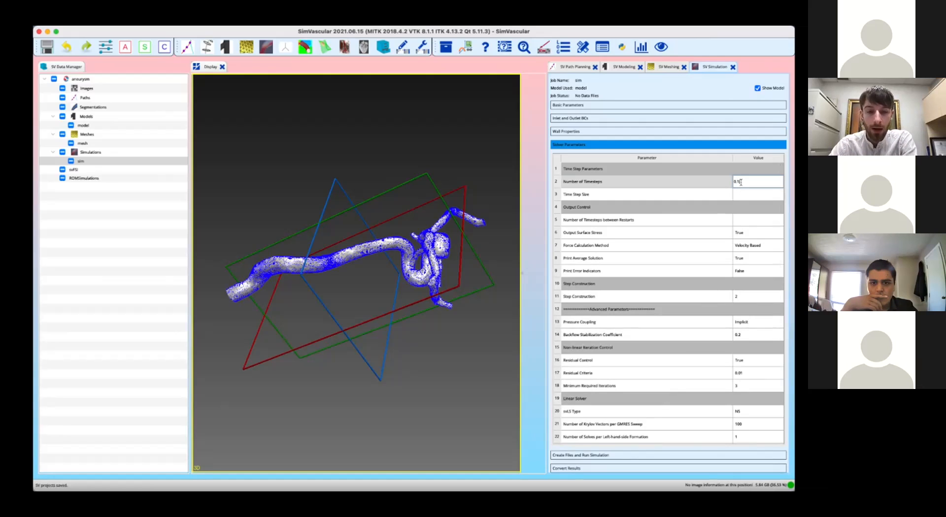
pyautogui.doubleClick(742, 193)
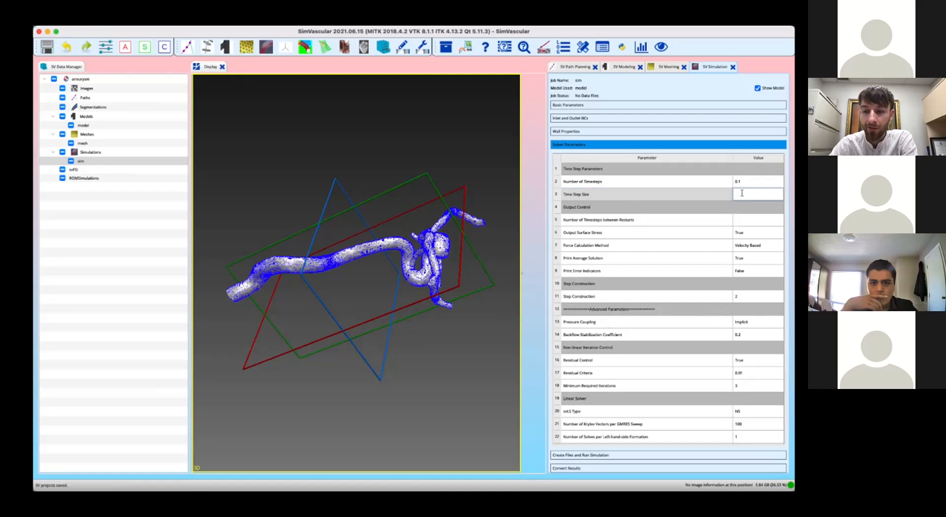
pyautogui.doubleClick(744, 220)
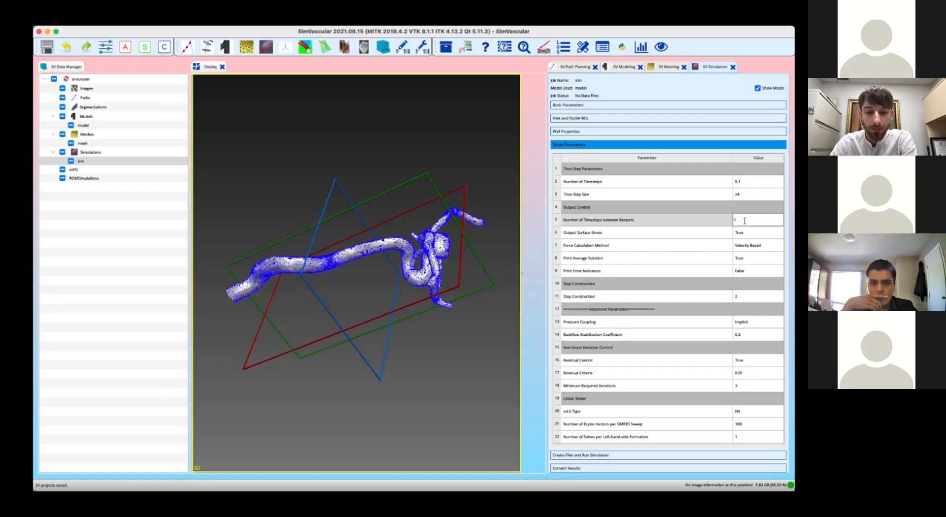
# Open the svLS NS solver's maximum number of iterations for editing, and reopen the number of timesteps between restarts.
pyautogui.scroll(-3, 744, 220)
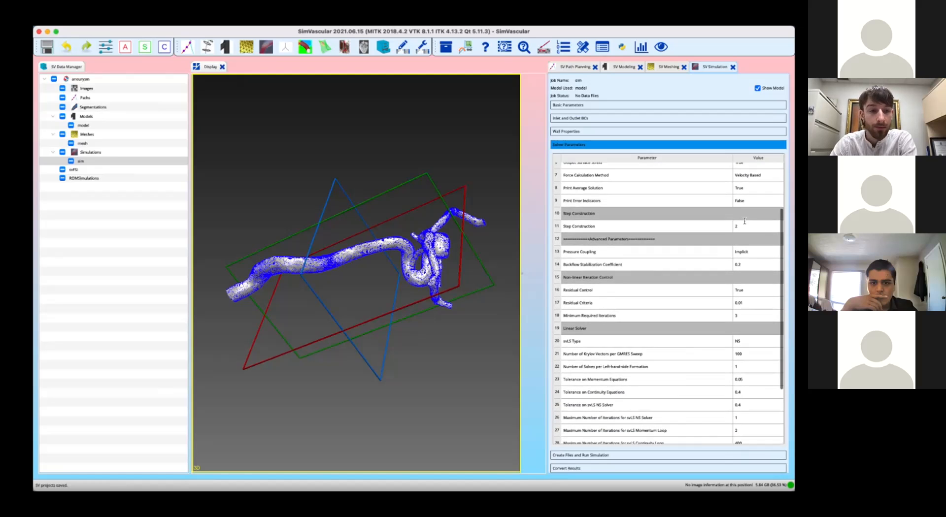
pyautogui.scroll(-2, 744, 221)
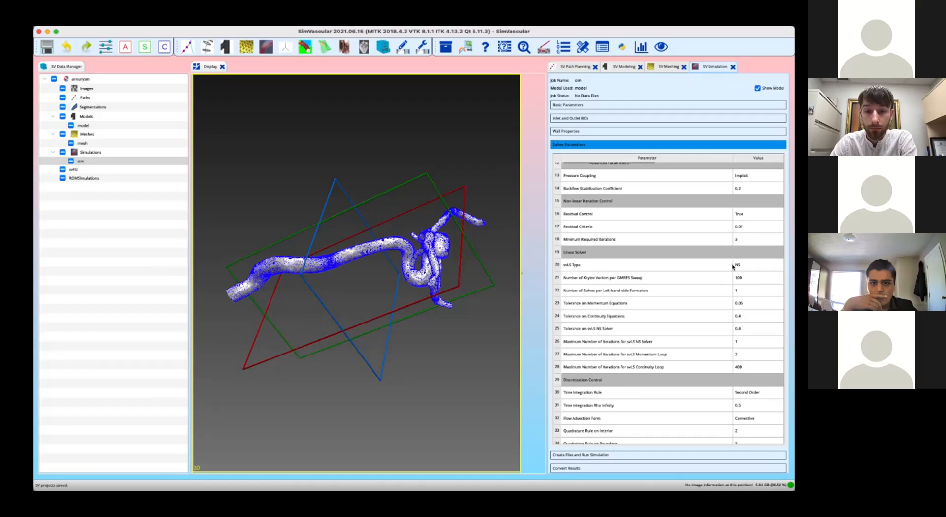
pyautogui.doubleClick(745, 342)
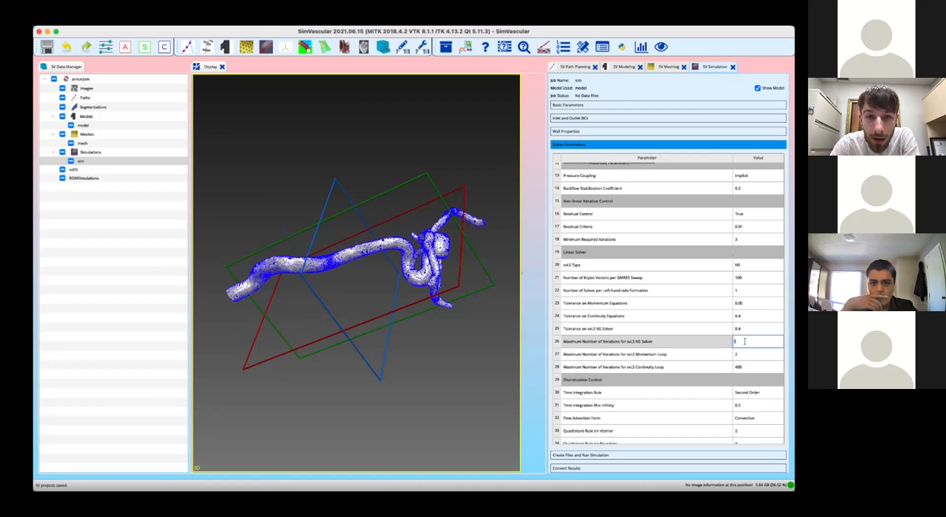
pyautogui.scroll(5, 744, 342)
pyautogui.doubleClick(744, 221)
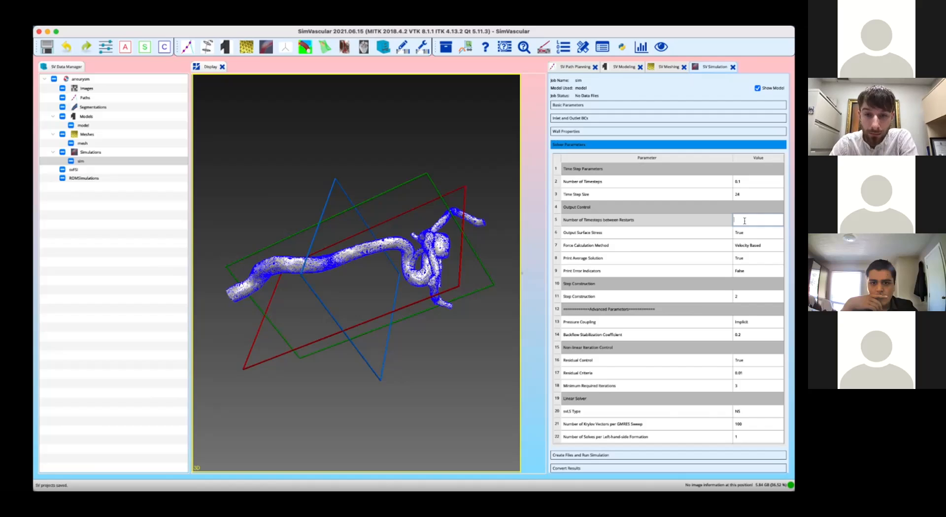
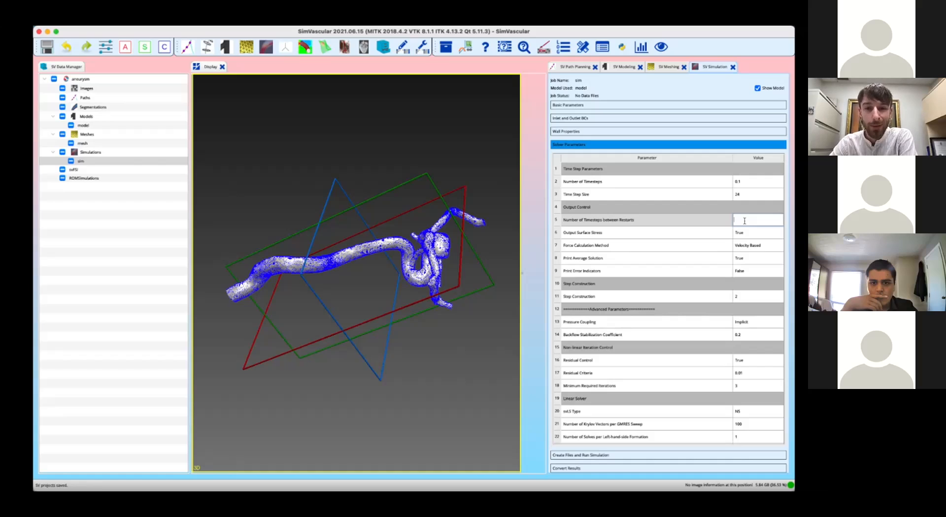
# Set the wall type to Rigid in the wall properties.
pyautogui.click(685, 131)
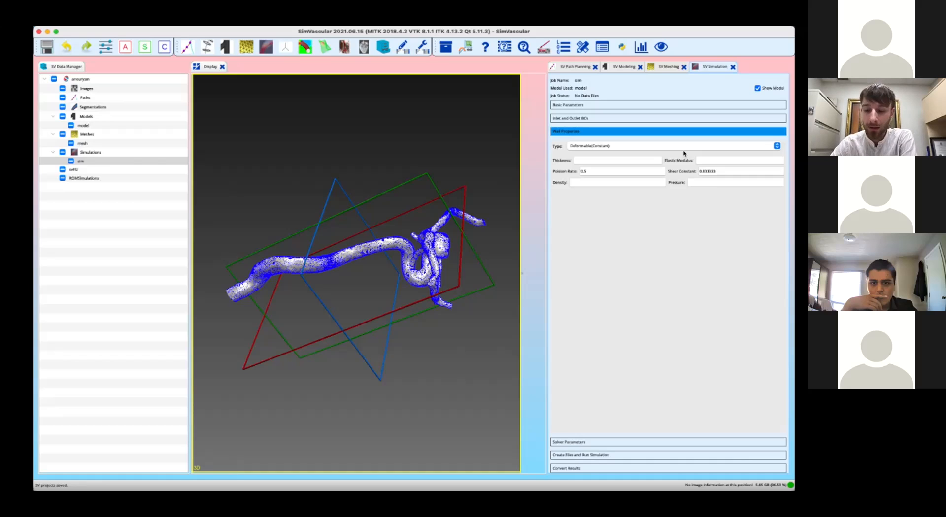
pyautogui.click(684, 147)
pyautogui.click(682, 140)
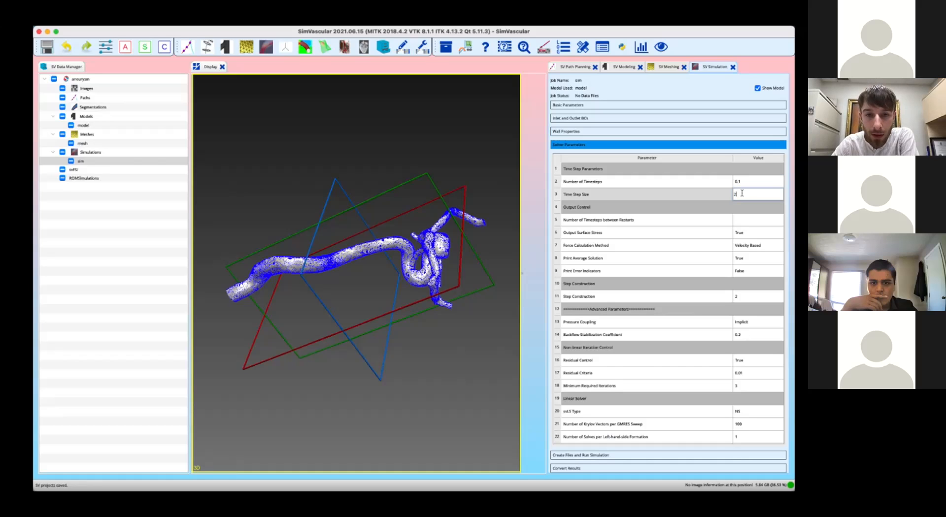
# Set the number of timesteps between restarts to 1 and the maximum number of iterations for the svLS NS solver to 10.
pyautogui.click(744, 220)
pyautogui.write('1')
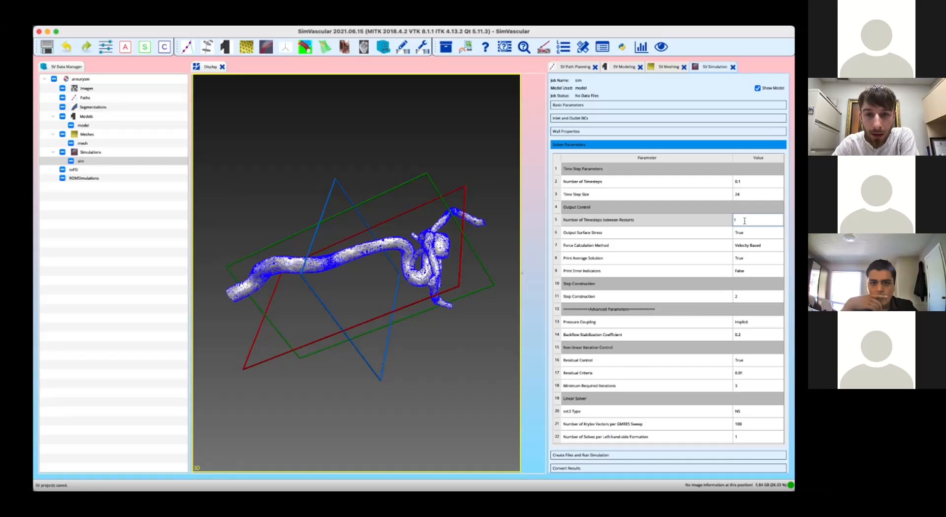
pyautogui.scroll(-5, 745, 220)
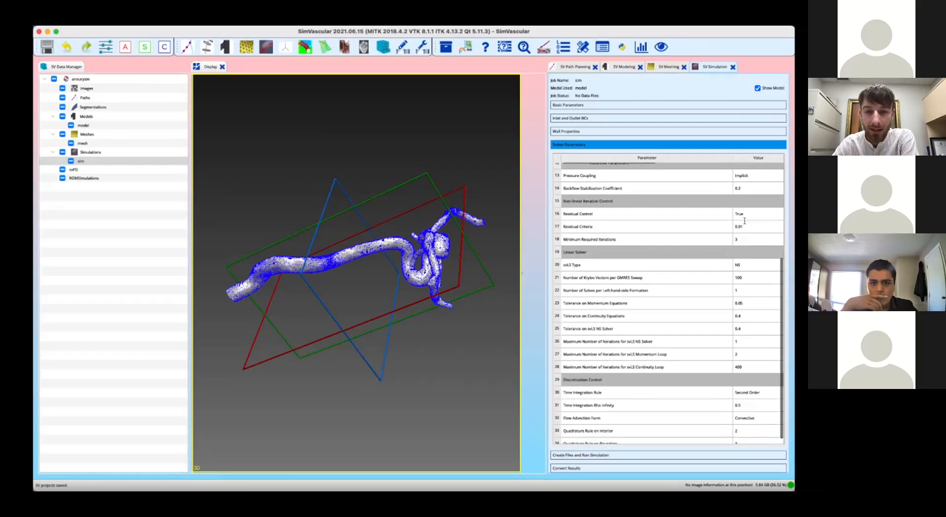
pyautogui.click(744, 342)
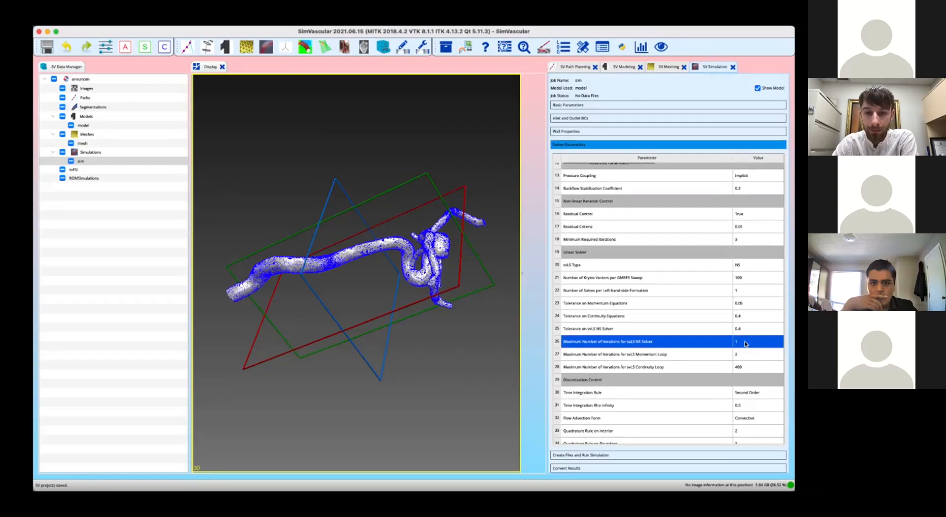
pyautogui.doubleClick(744, 341)
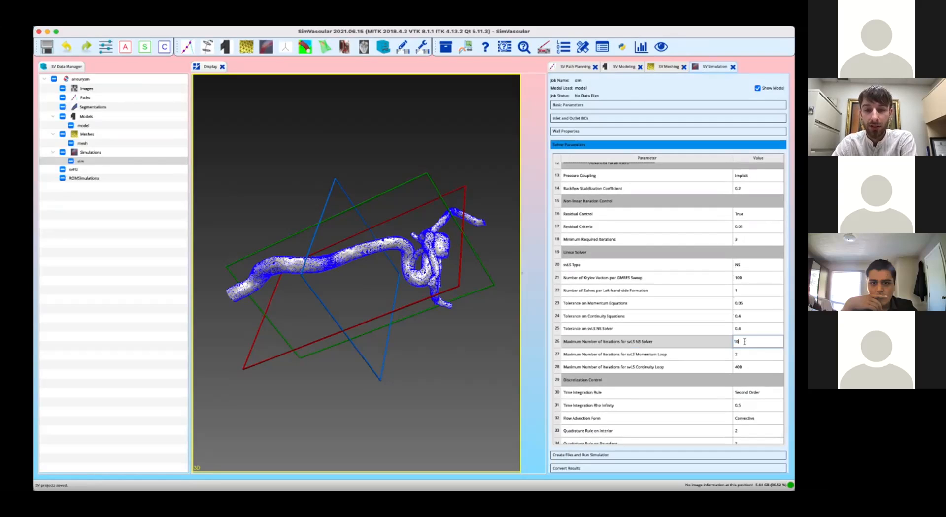
# Choose the mesh named mesh for the simulation run and try to create its data files.
pyautogui.click(744, 455)
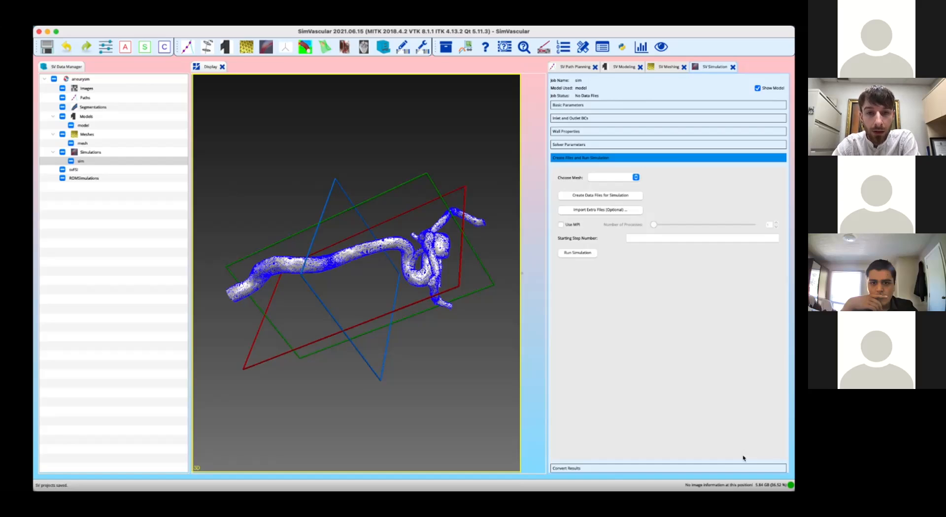
pyautogui.click(618, 178)
pyautogui.click(617, 178)
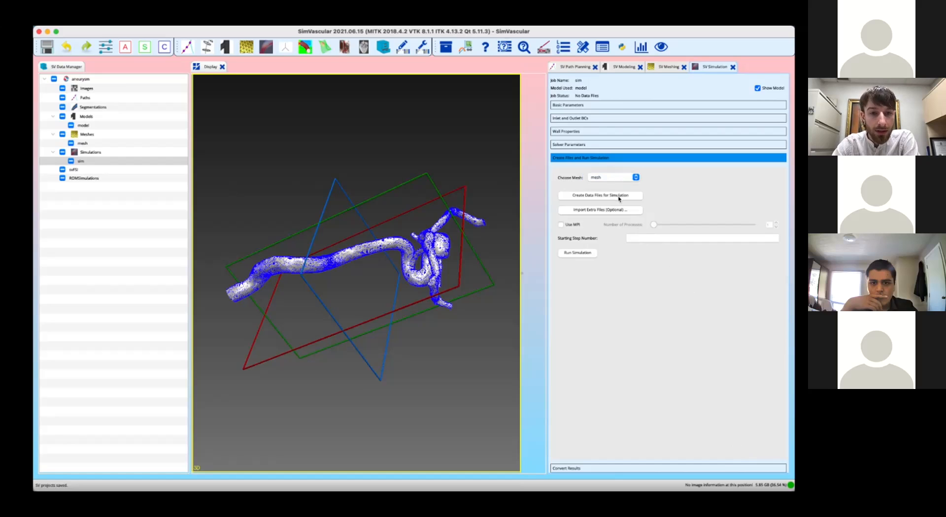
pyautogui.click(619, 196)
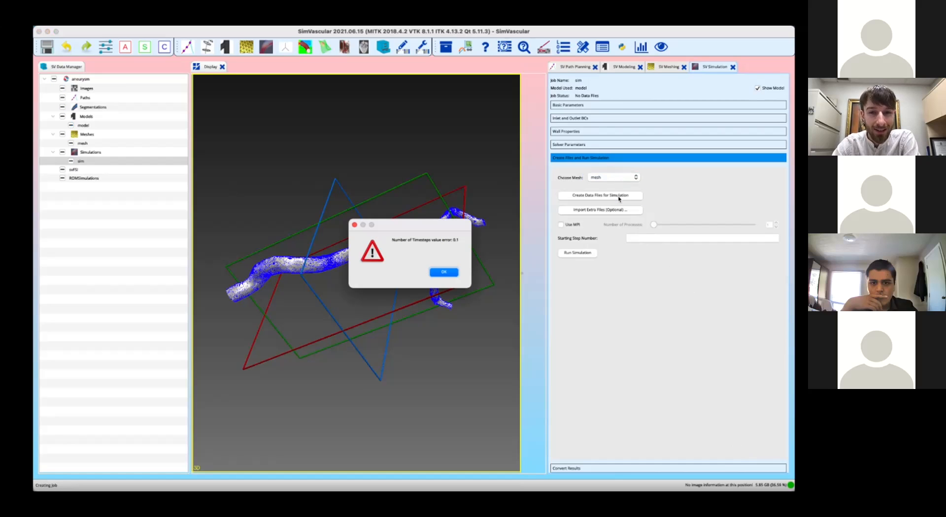
pyautogui.click(448, 270)
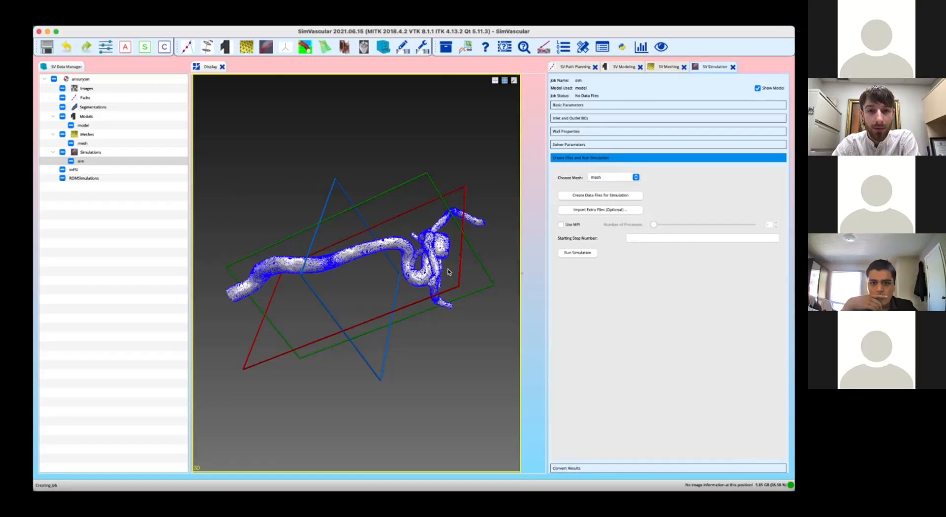
# Set the number of timesteps to 24 and the time step size to 0.1, and create the simulation data files.
pyautogui.click(627, 145)
pyautogui.scroll(4, 701, 214)
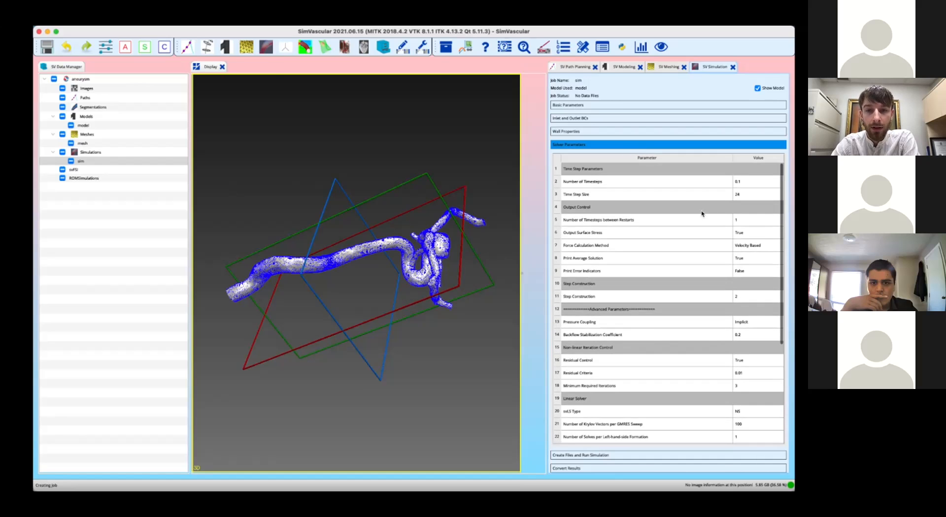
pyautogui.doubleClick(749, 182)
pyautogui.write('24')
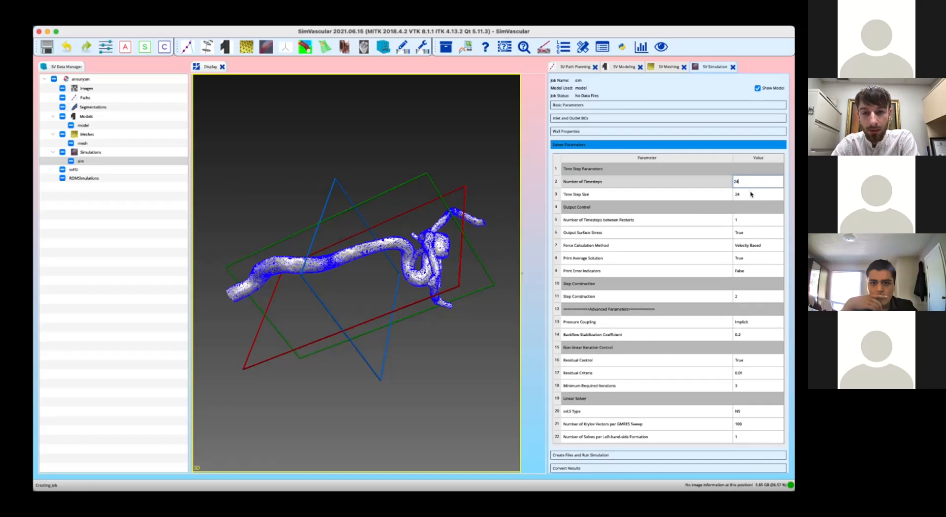
pyautogui.doubleClick(751, 193)
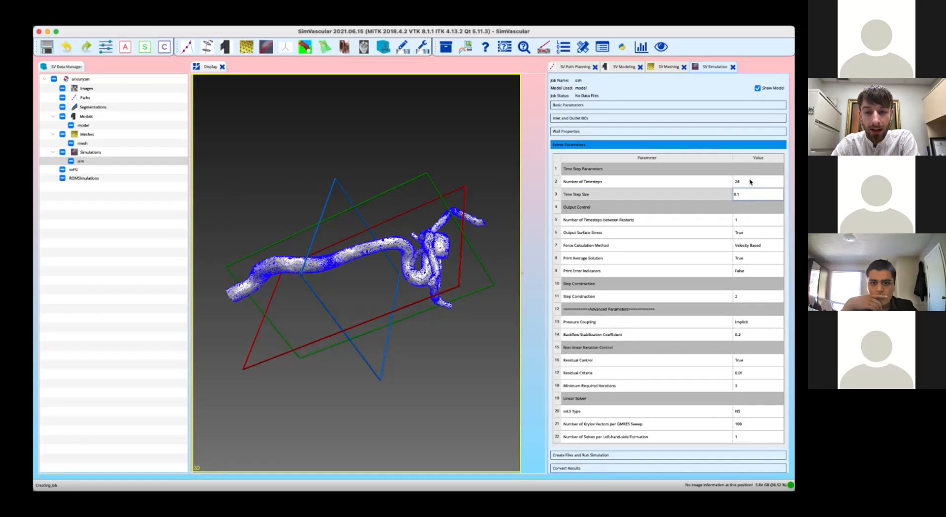
pyautogui.click(728, 456)
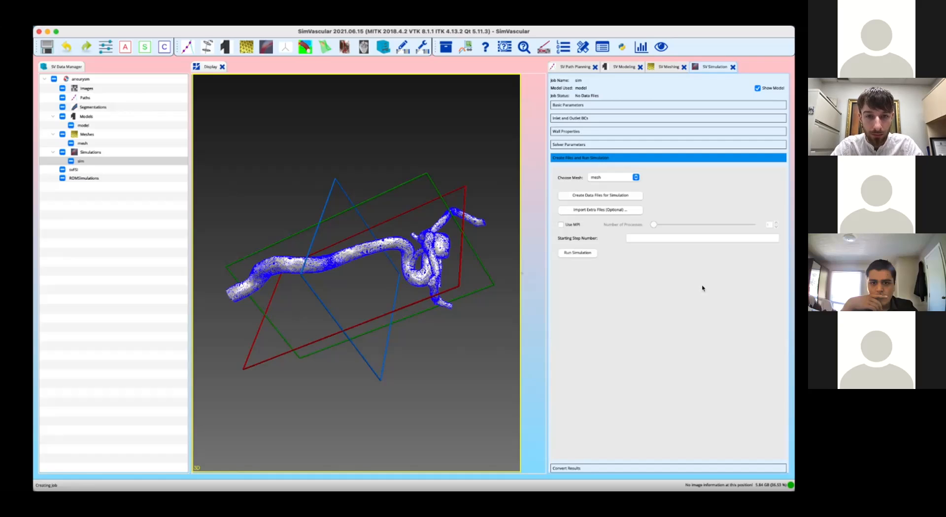
pyautogui.click(614, 198)
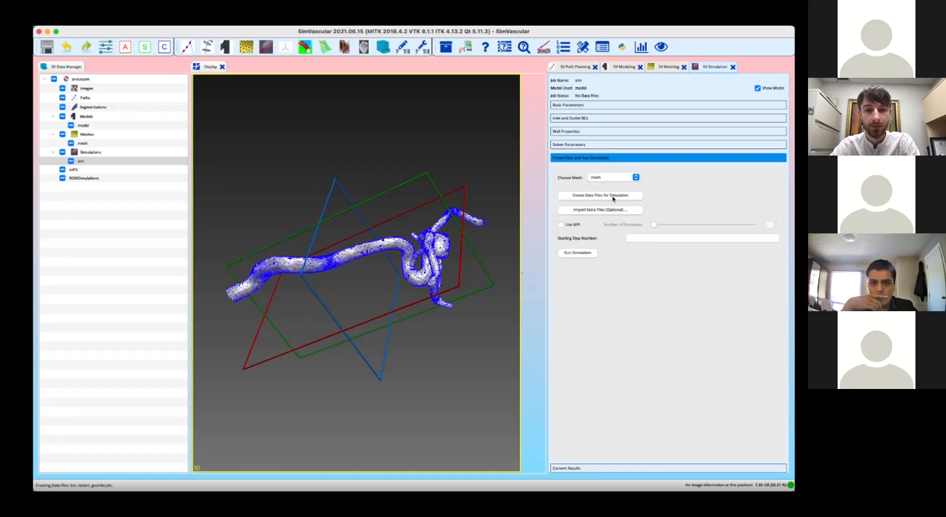
# Configure the simulation run to use MPI with 4 processes and a starting step number of 0.
pyautogui.click(561, 226)
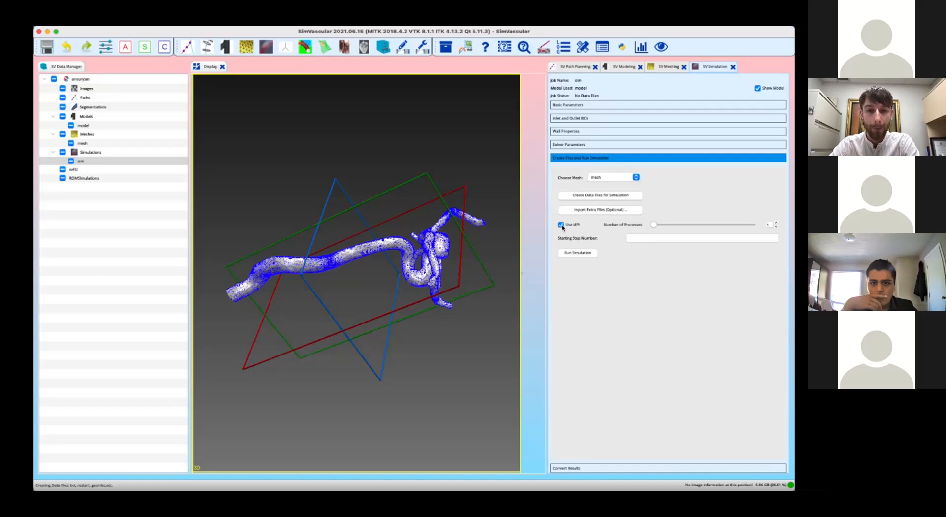
pyautogui.moveTo(653, 225); pyautogui.dragTo(681, 226)
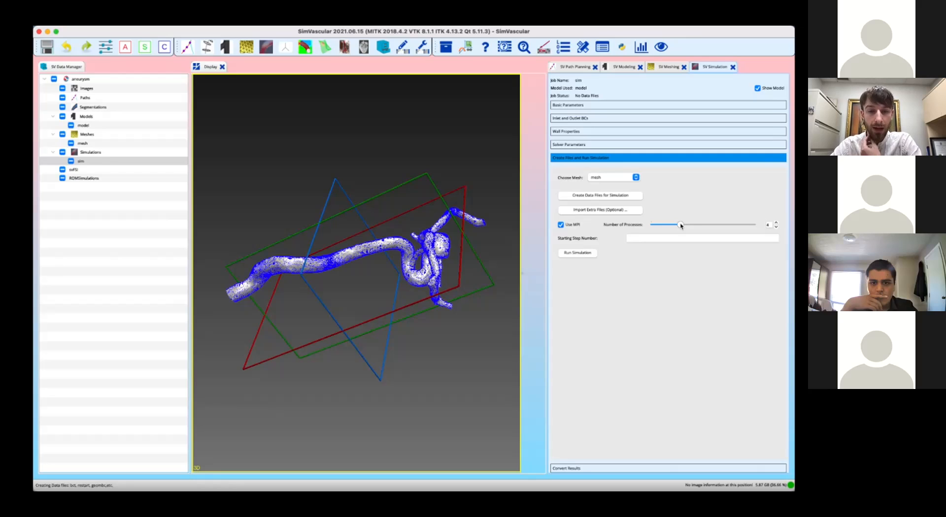
pyautogui.click(681, 238)
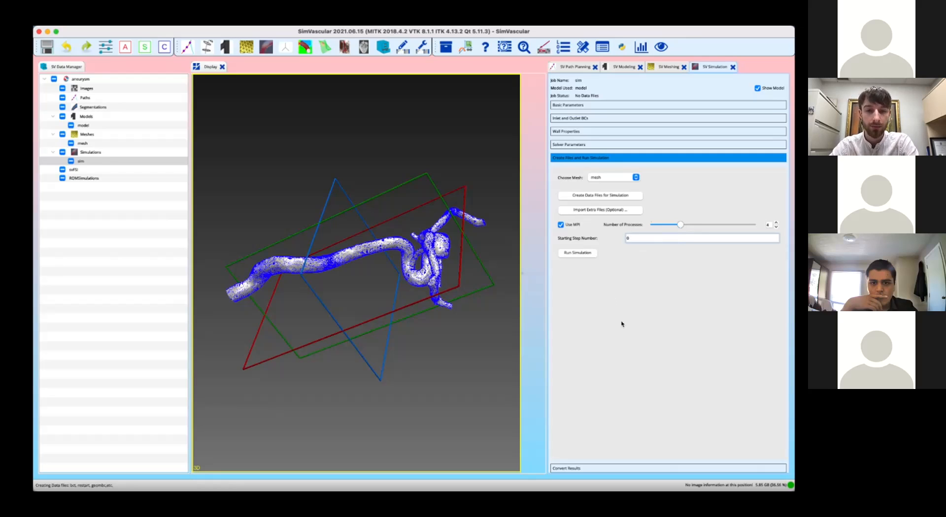
# Set the result conversion steps to start at 17, stop at 24 and use an increment of 1.
pyautogui.click(661, 468)
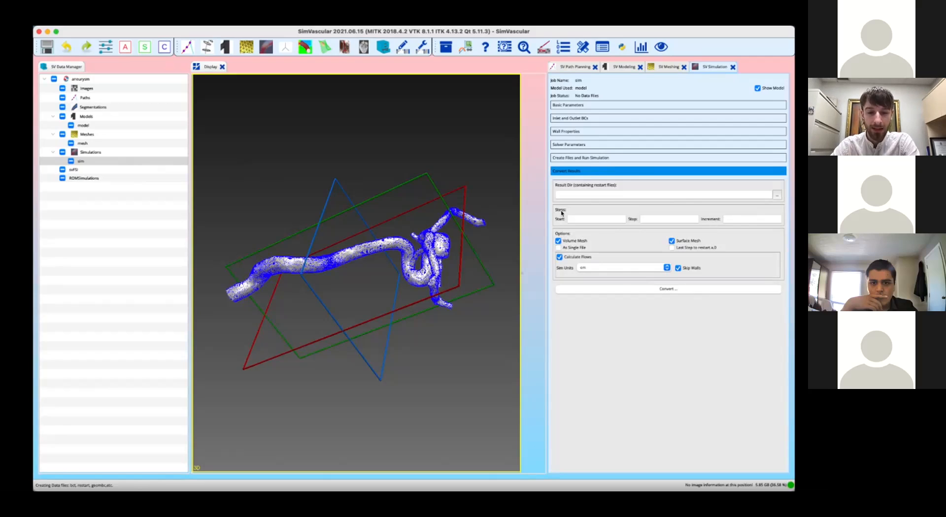
pyautogui.click(579, 218)
pyautogui.write('17')
pyautogui.click(651, 220)
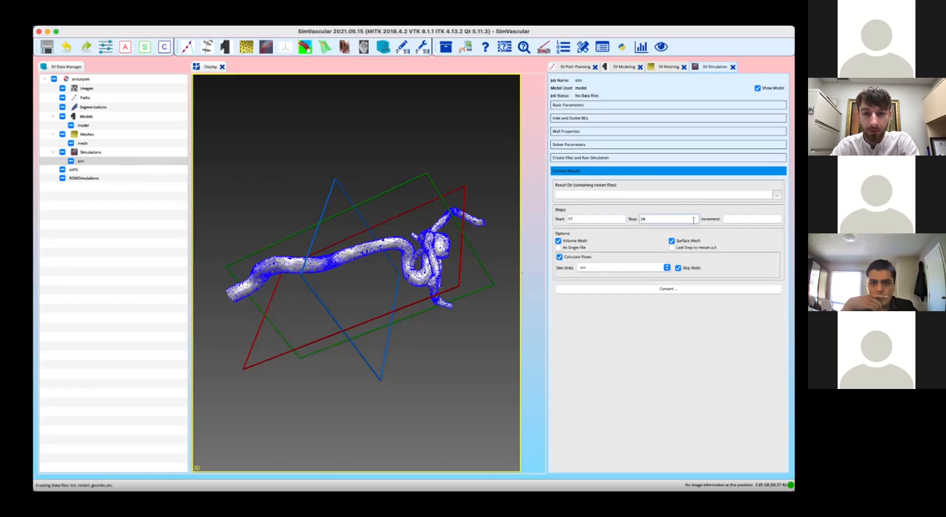
pyautogui.click(733, 220)
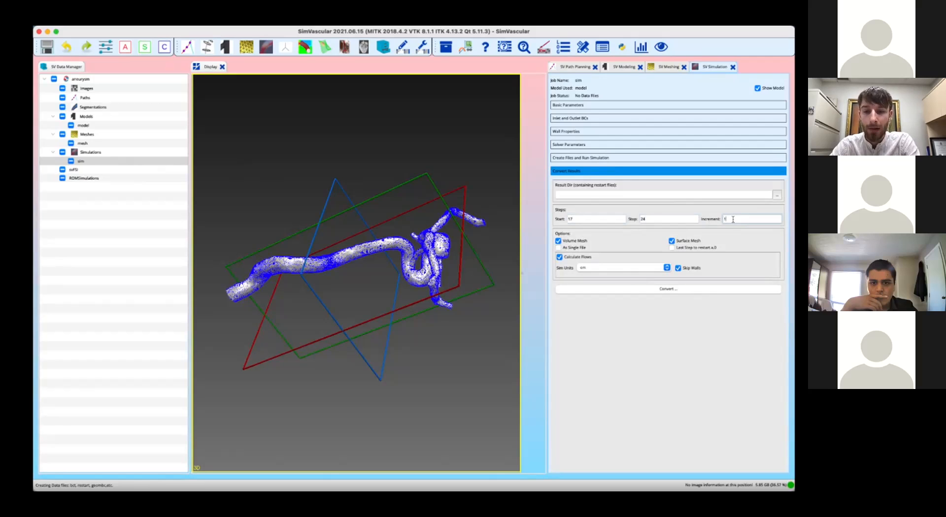
pyautogui.moveTo(733, 219); pyautogui.dragTo(724, 220)
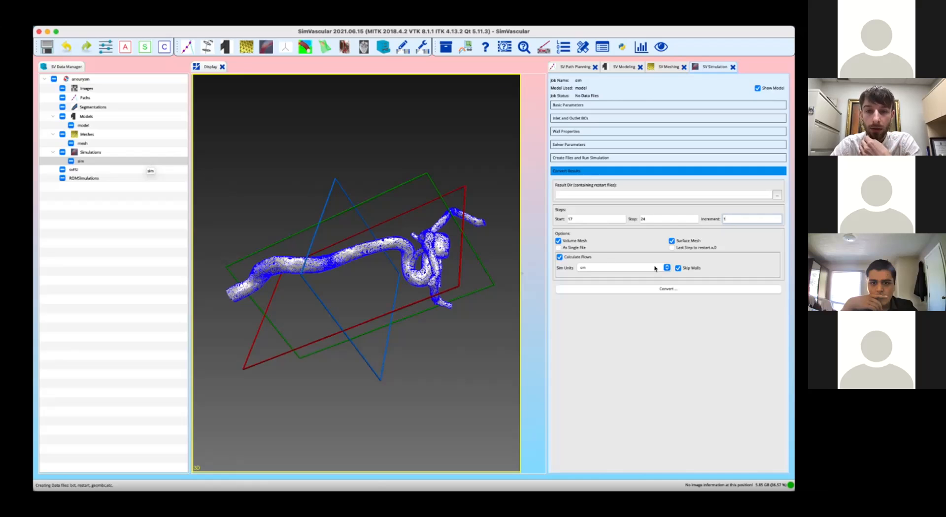
# Switch to the text editor, examine the svpre command in pre.txt at an enlarged text size, and close the file.
pyautogui.press('super+Tab')
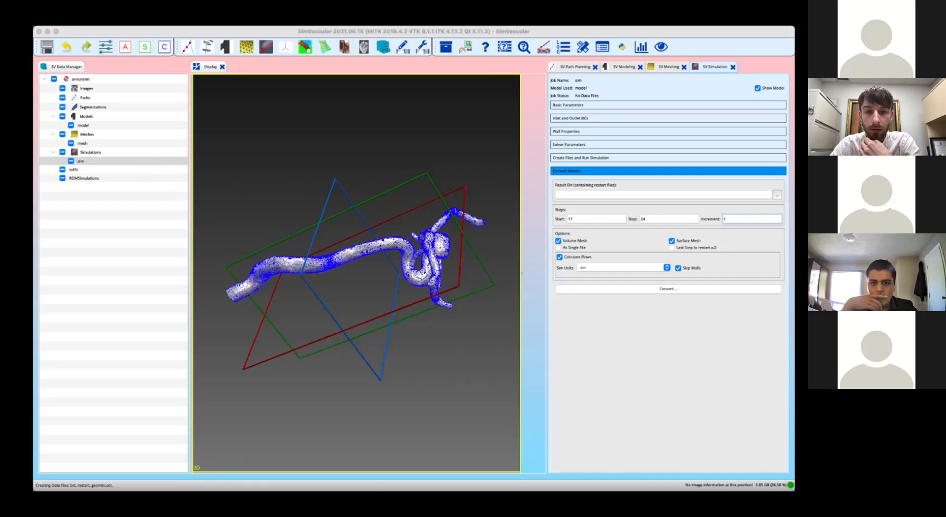
pyautogui.moveTo(690, 197); pyautogui.dragTo(405, 193)
pyautogui.press('Return')
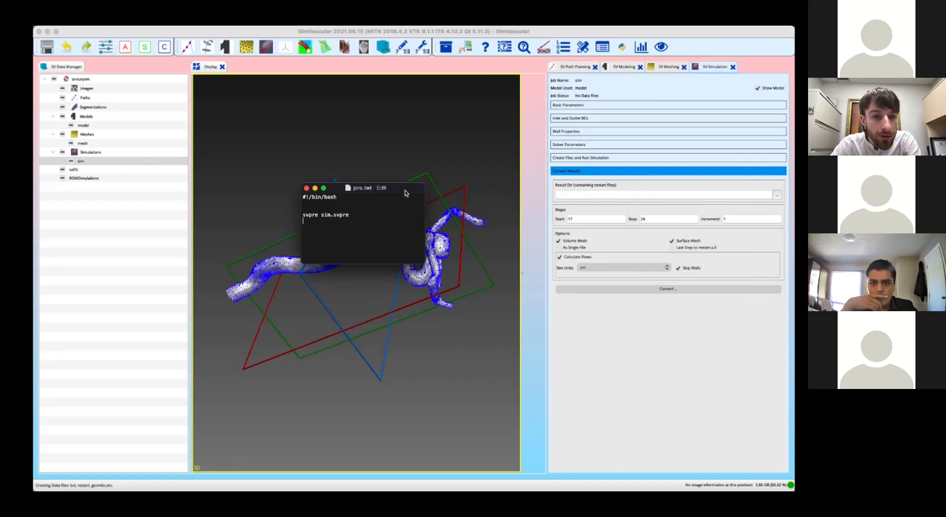
pyautogui.press('super+plus')
pyautogui.press('super+plus')
pyautogui.press('super+plus')
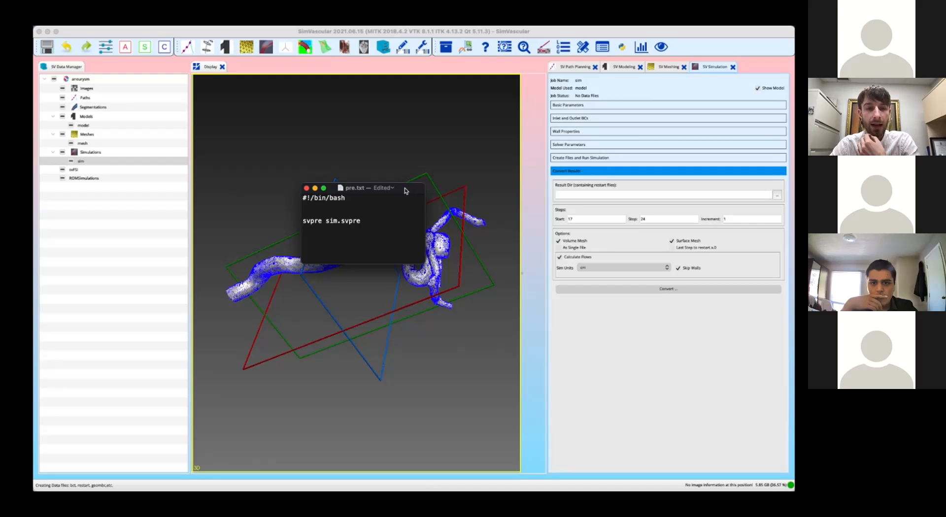
pyautogui.click(306, 189)
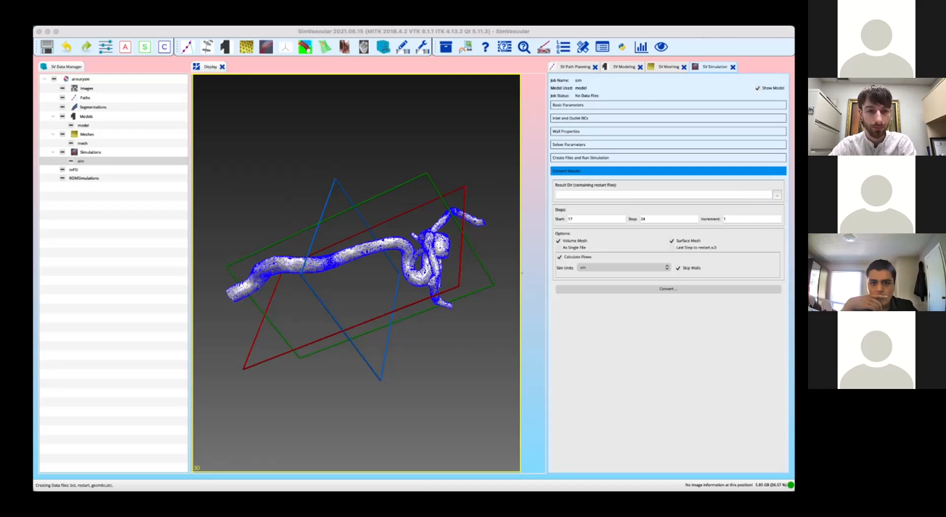
# Examine the mpiexec command that runs svsolver in solver.txt at an enlarged text size, and close the file.
pyautogui.moveTo(775, 239); pyautogui.dragTo(449, 212)
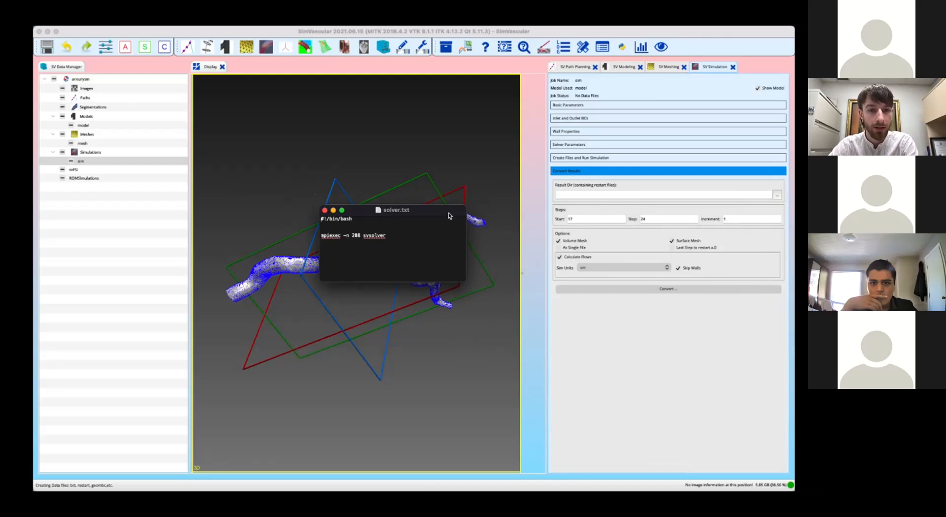
pyautogui.press('super+plus')
pyautogui.press('super+plus')
pyautogui.press('super+plus')
pyautogui.press('super+plus')
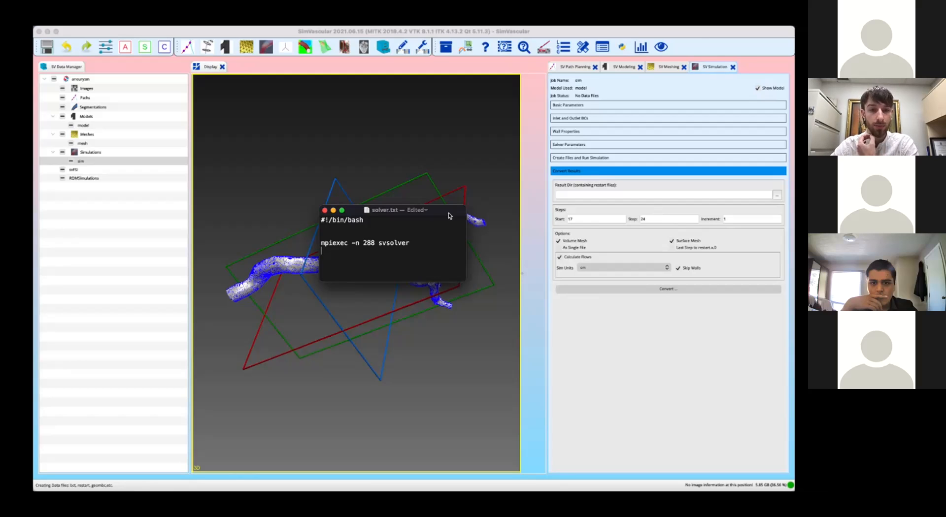
pyautogui.click(325, 210)
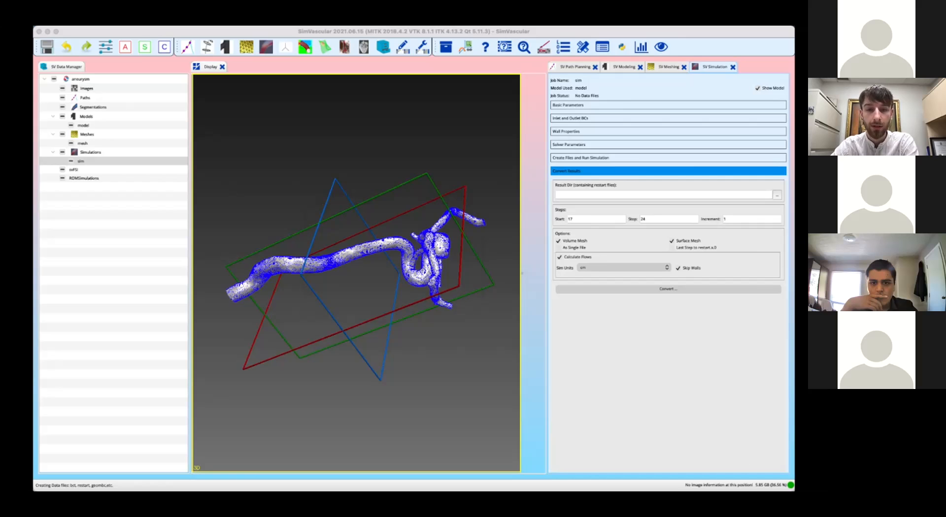
# Examine the svpost settings and export options in post.txt with the window and text enlarged, and close the file.
pyautogui.moveTo(767, 231); pyautogui.dragTo(382, 154)
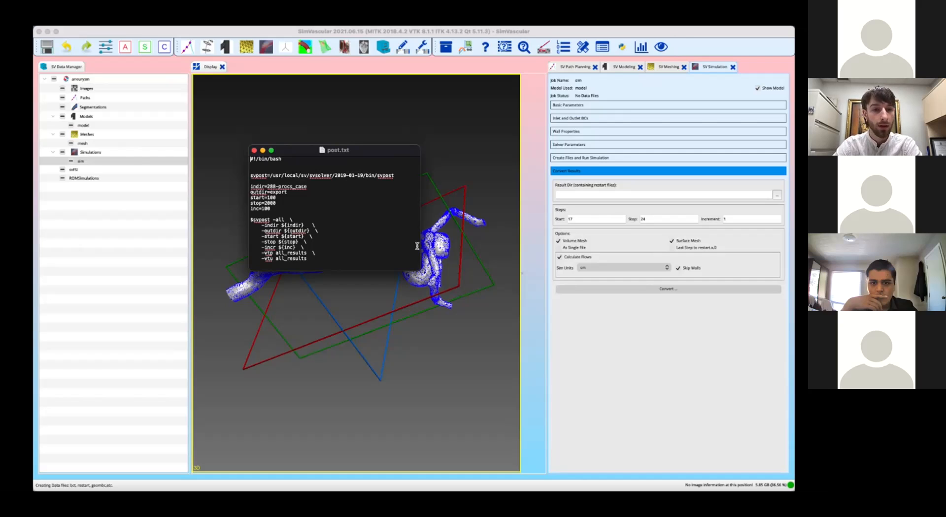
pyautogui.moveTo(420, 270); pyautogui.dragTo(487, 340)
pyautogui.press('super+plus')
pyautogui.press('super+plus')
pyautogui.press('super+plus')
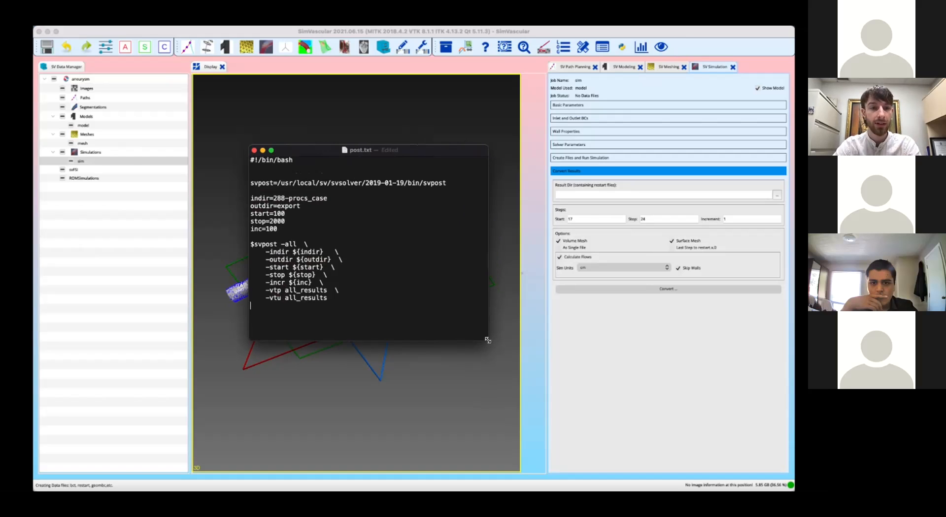
pyautogui.click(254, 151)
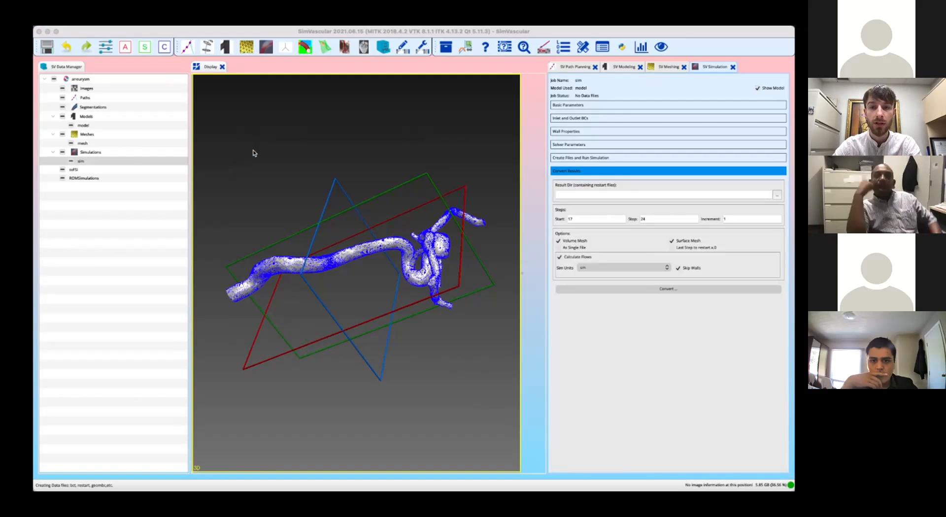